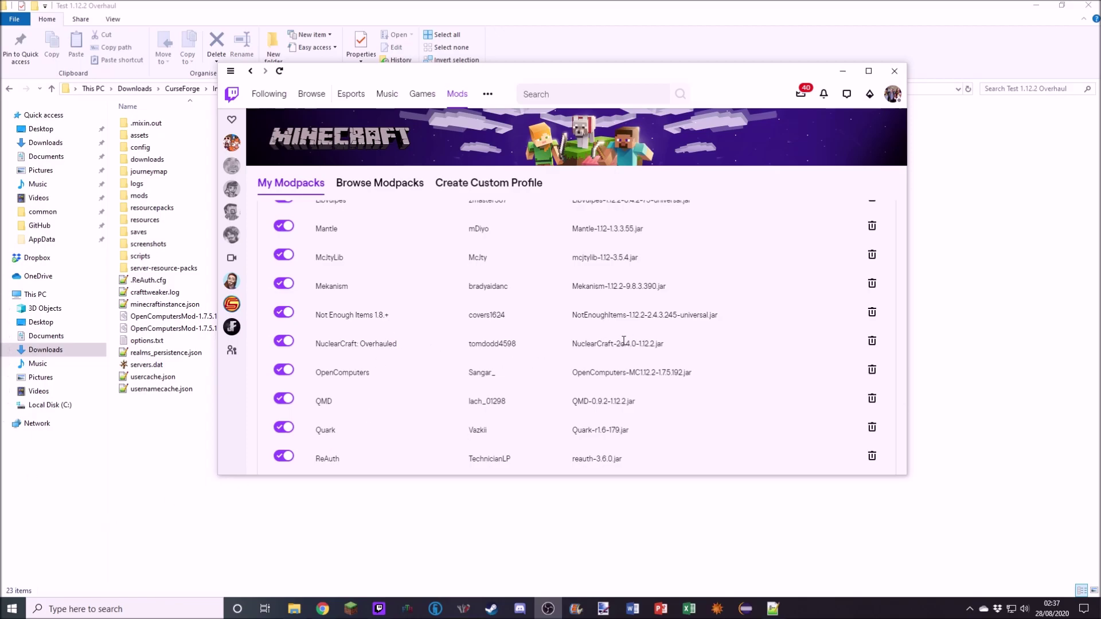
Switch to the Twitch app and review the installed mods of the Test 1.12.2 Overhaul profile
click(160, 470)
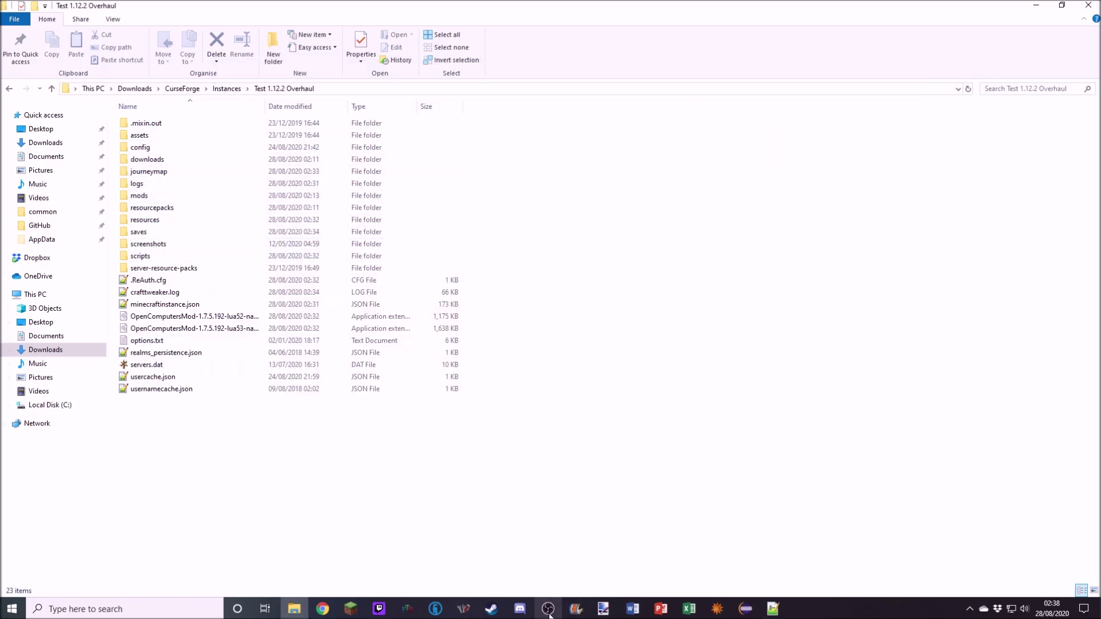
click(379, 608)
scroll(378, 387, up, 3)
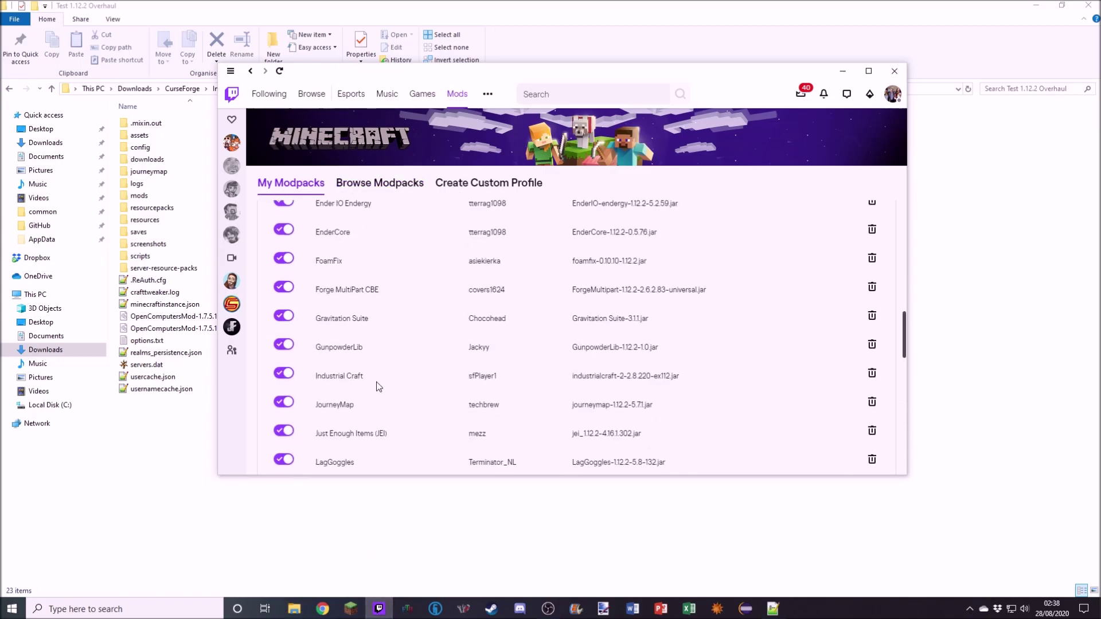
scroll(376, 378, down, 3)
scroll(369, 364, up, 10)
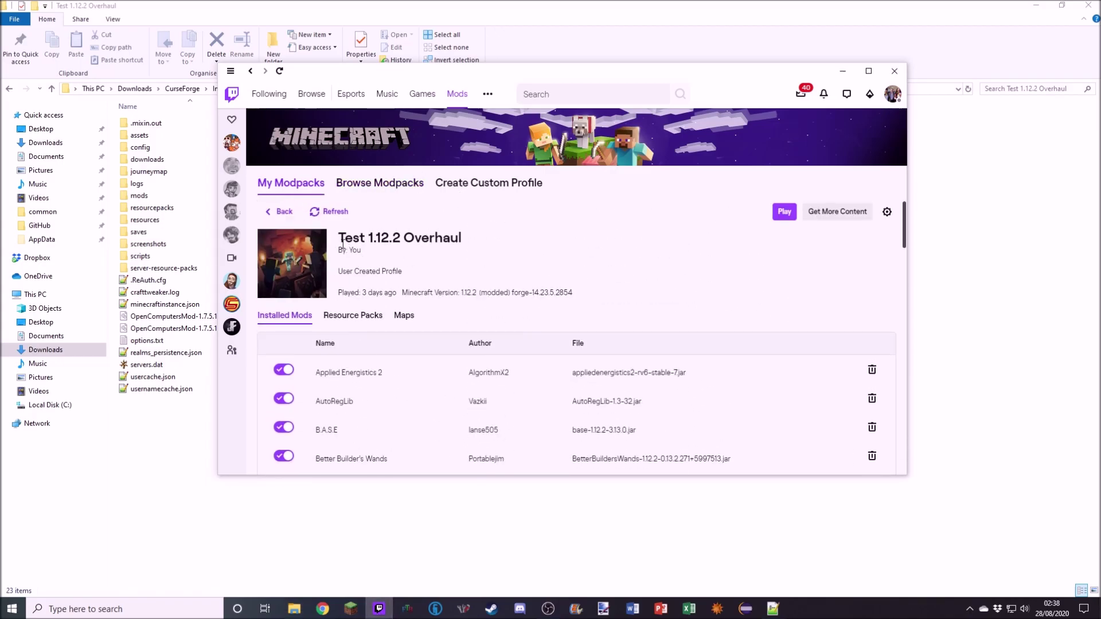
Switch to File Explorer and open the resources/nuclearcraft/addons folder of the Test 1.12.2 Overhaul instance
click(136, 451)
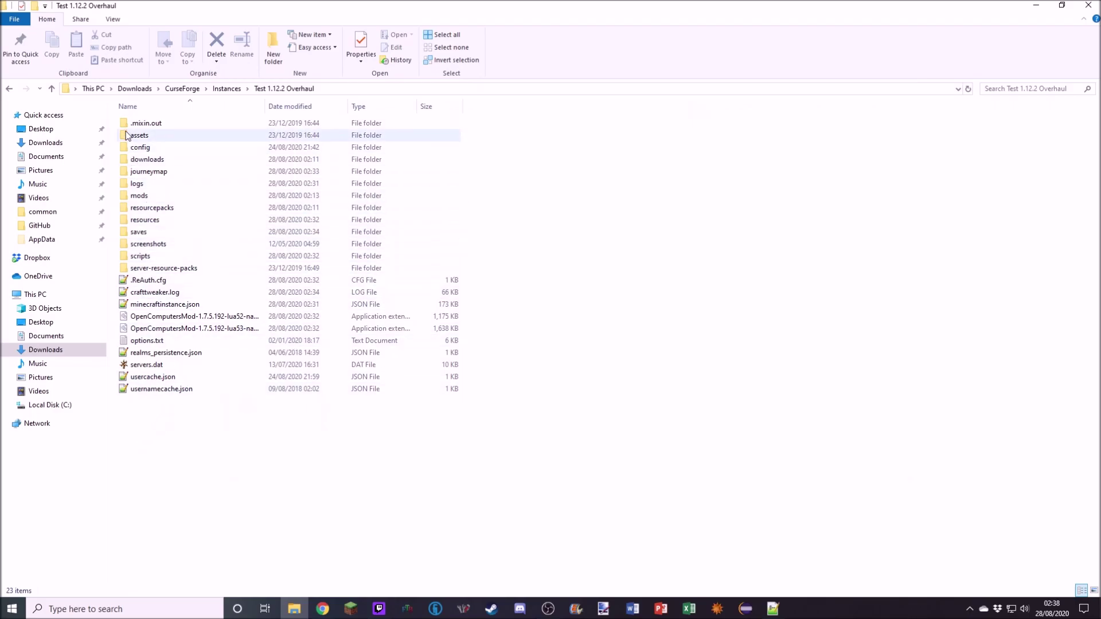
double_click(141, 223)
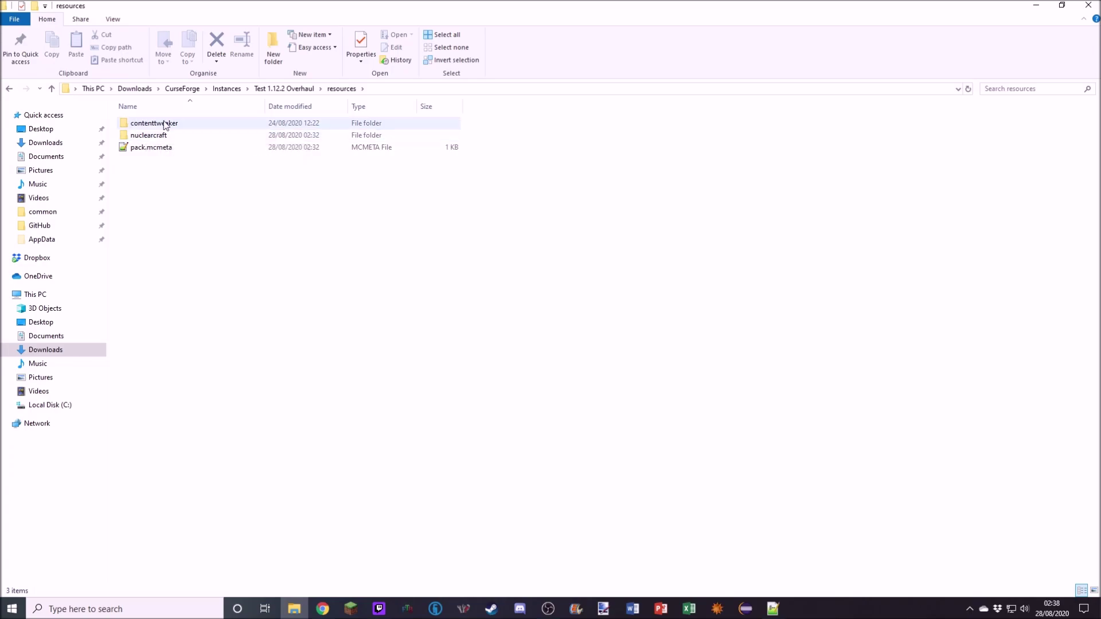
double_click(141, 137)
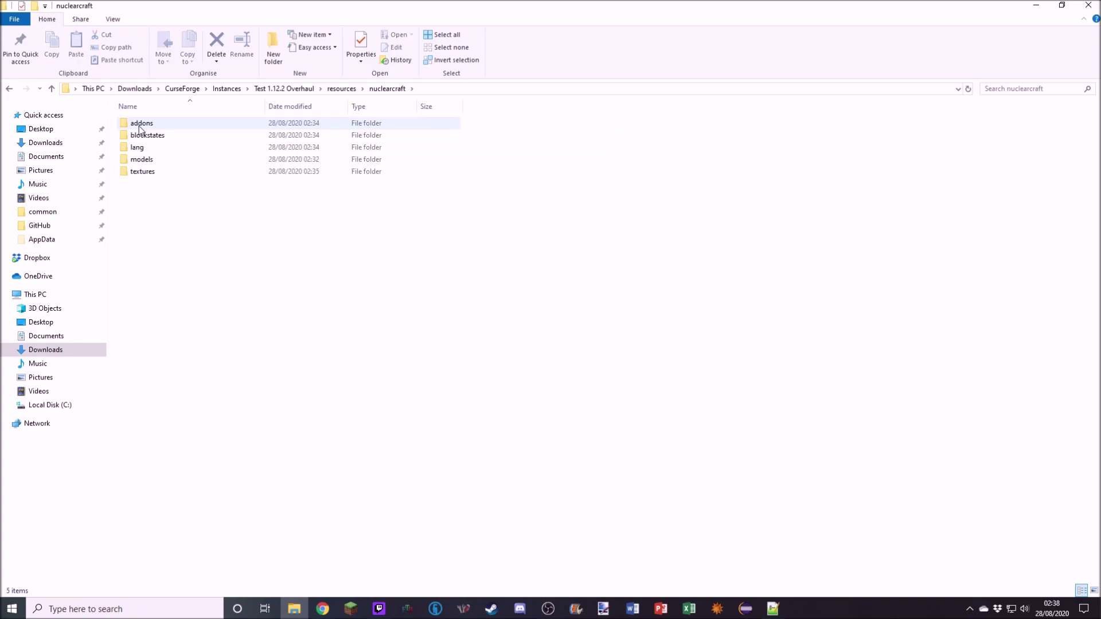
double_click(138, 125)
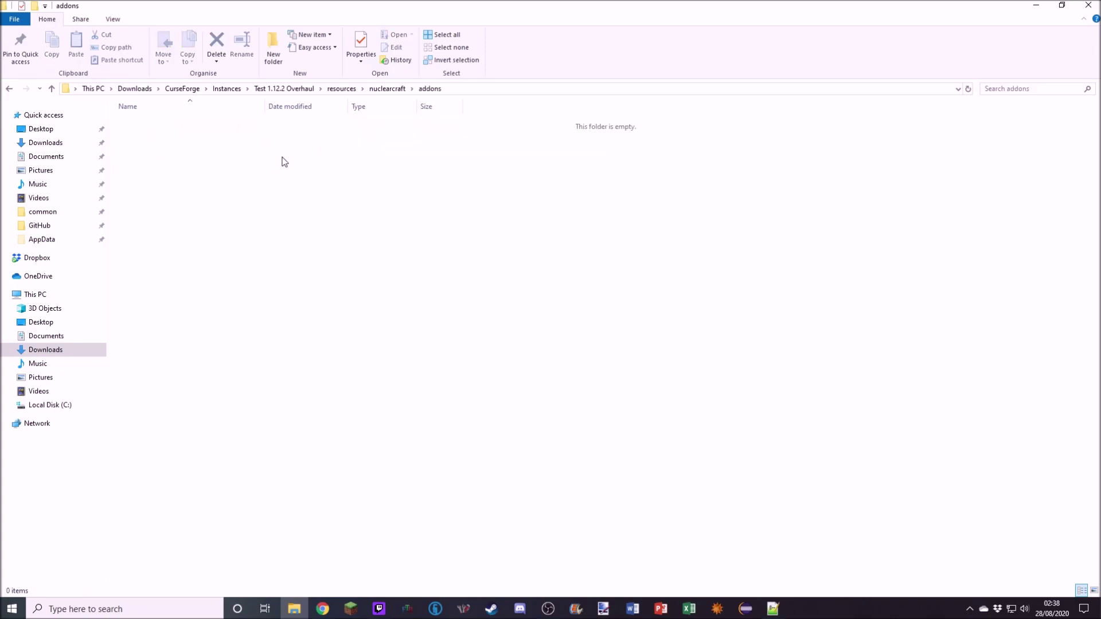
Switch to Chrome and read the lists of additional isotopes and fuels on the Moar Fuels CurseForge page
mouse_move(324, 605)
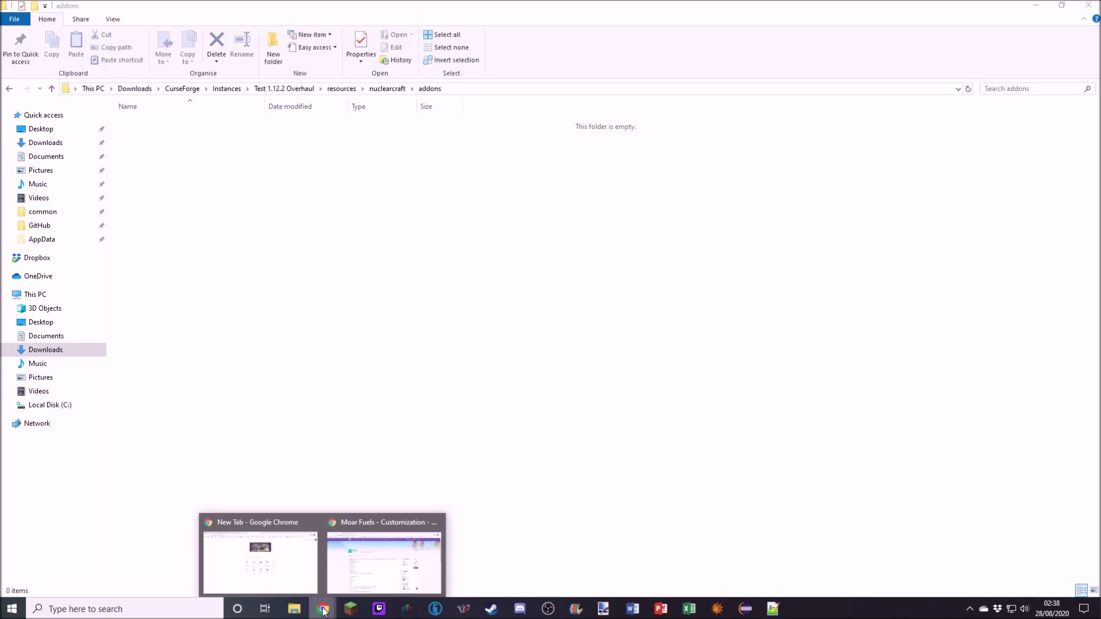
click(352, 564)
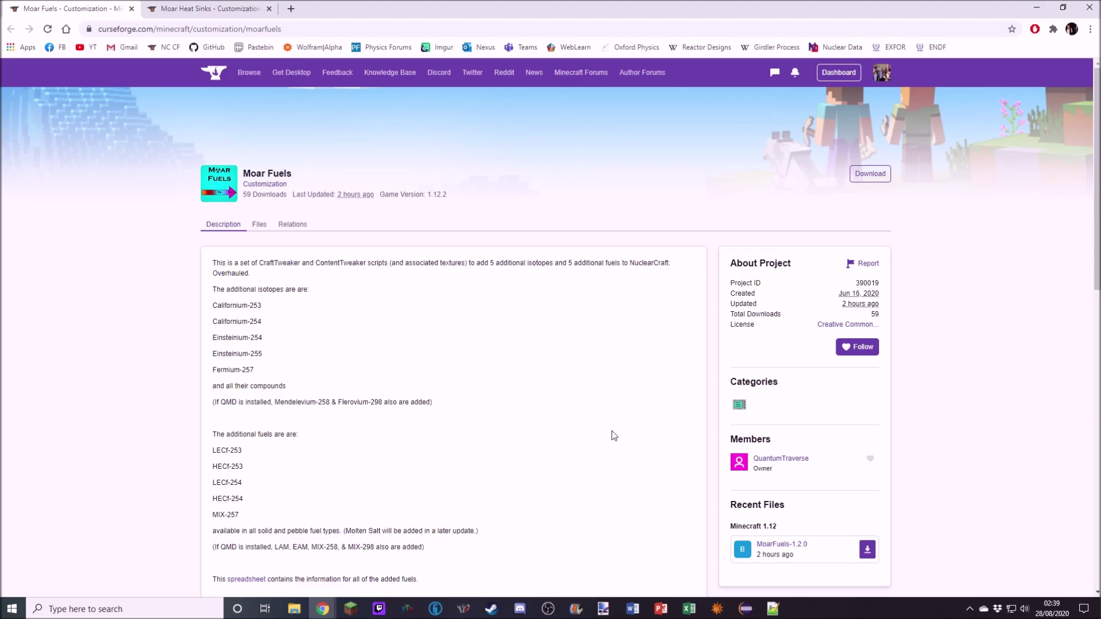
click(237, 9)
click(84, 10)
drag(212, 305, 274, 370)
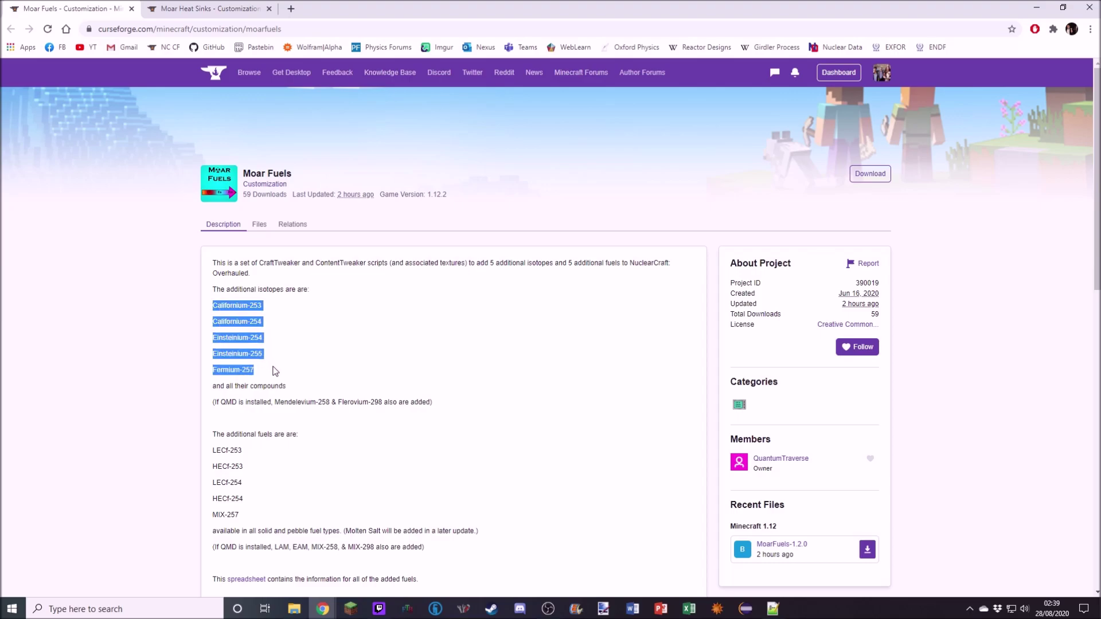
drag(229, 459, 246, 530)
click(248, 515)
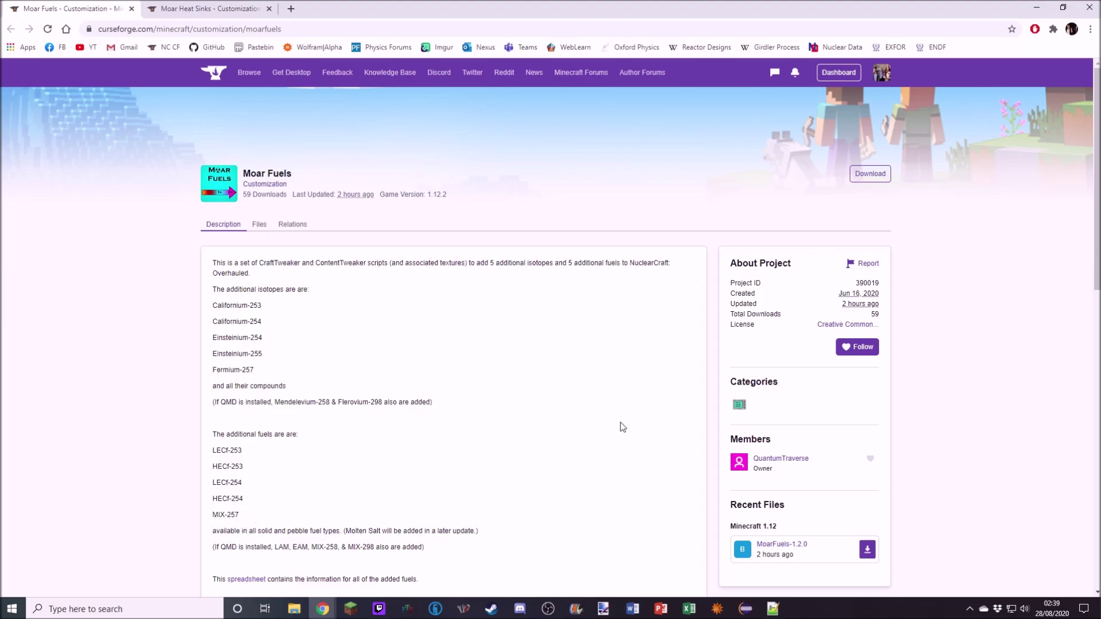
Download MoarFuels-1.2.0 and Moar Heat Sinks - 1.1.0 from their CurseForge pages into the instance's addons folder
click(867, 550)
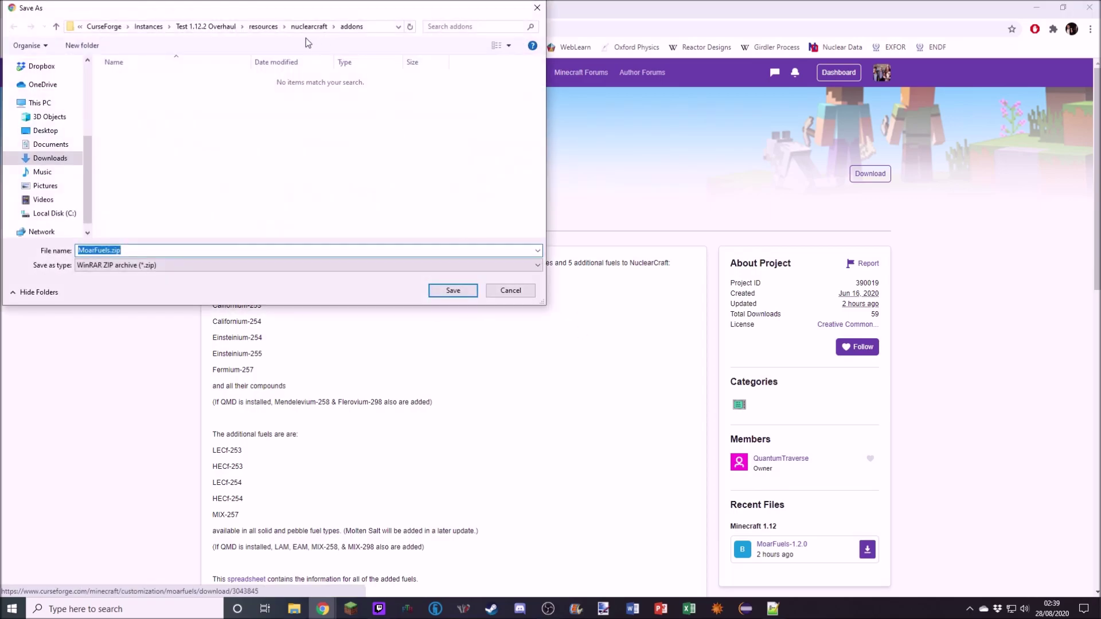
click(462, 292)
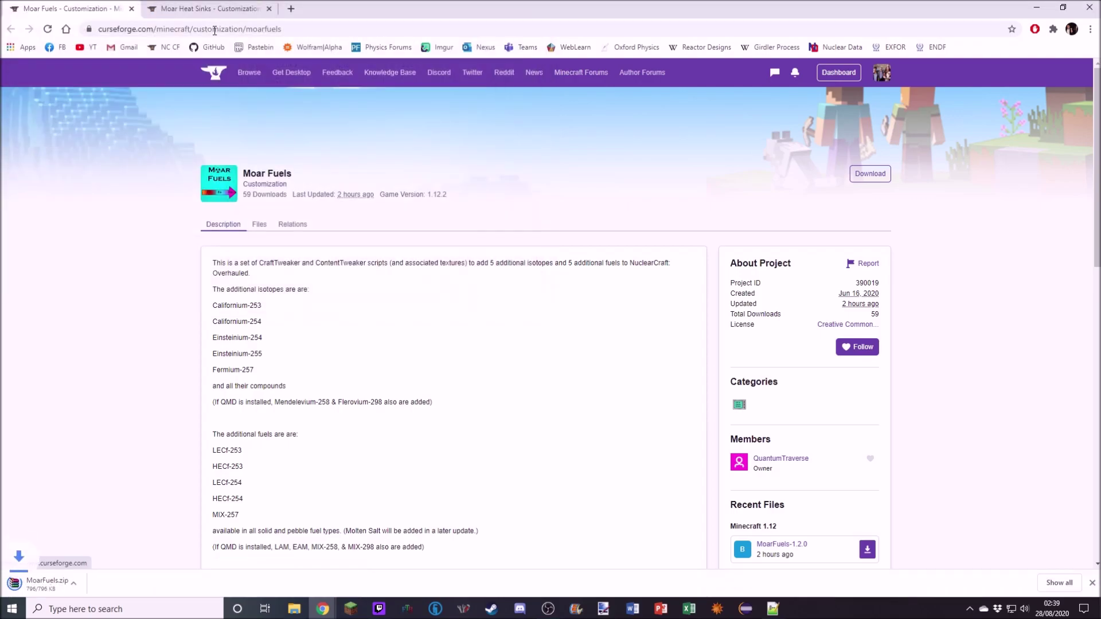
click(190, 9)
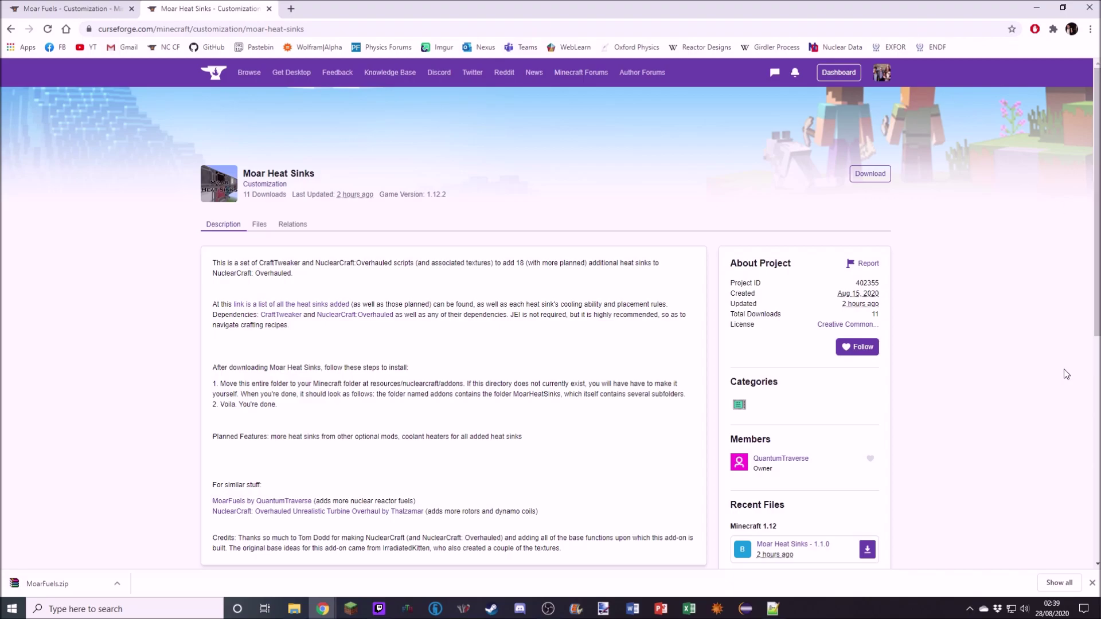
click(867, 549)
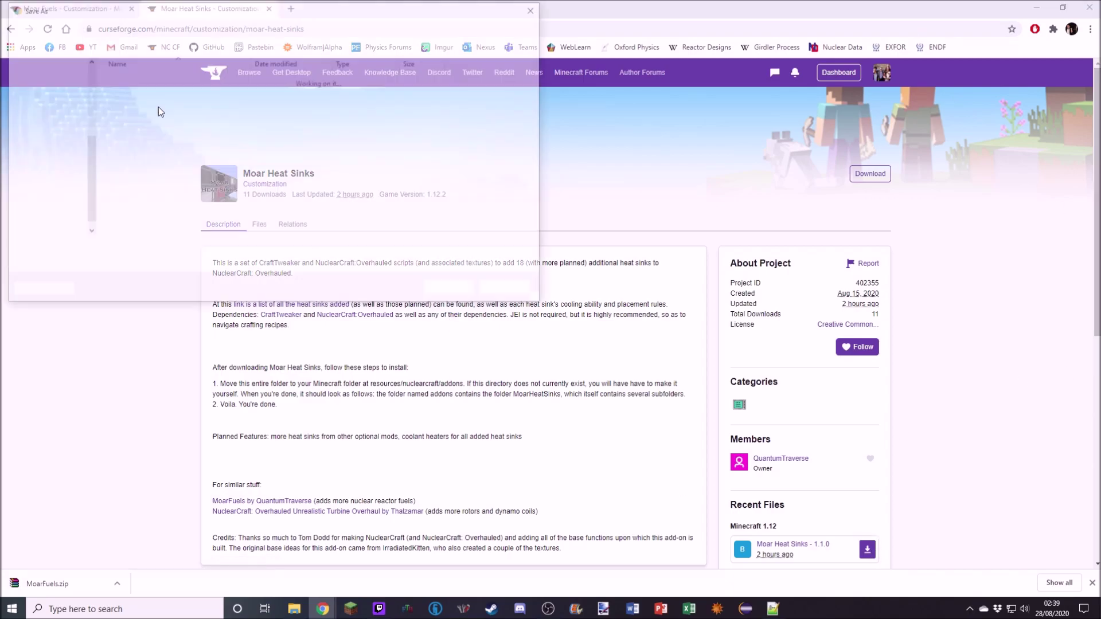
click(450, 294)
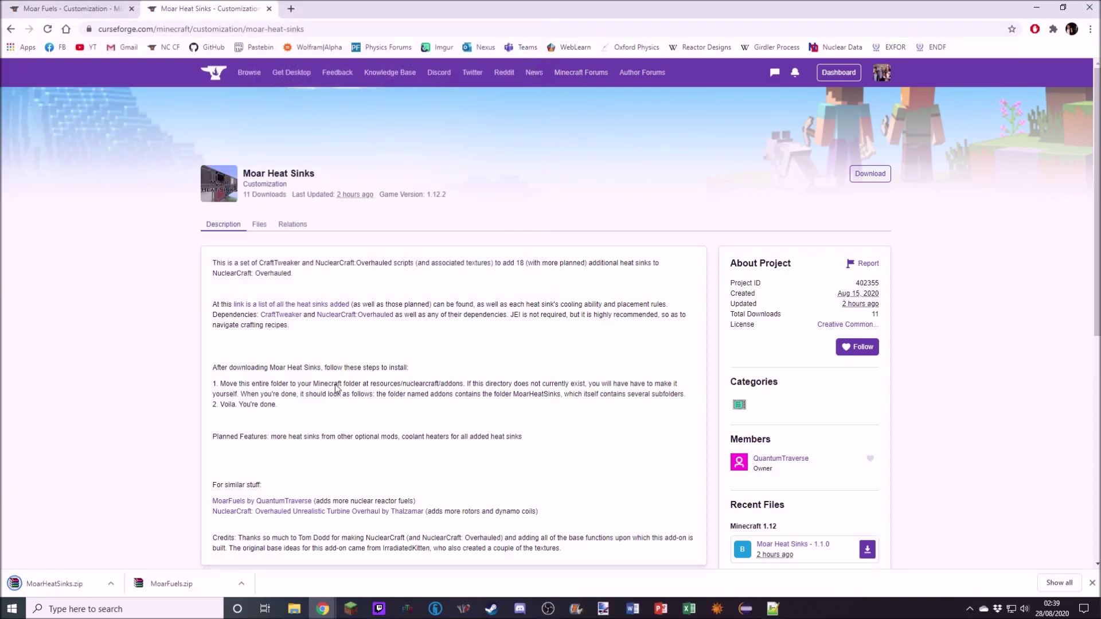
Switch to File Explorer and extract MoarFuels.zip and MoarHeatSinks.zip directly into the addons folder
click(293, 614)
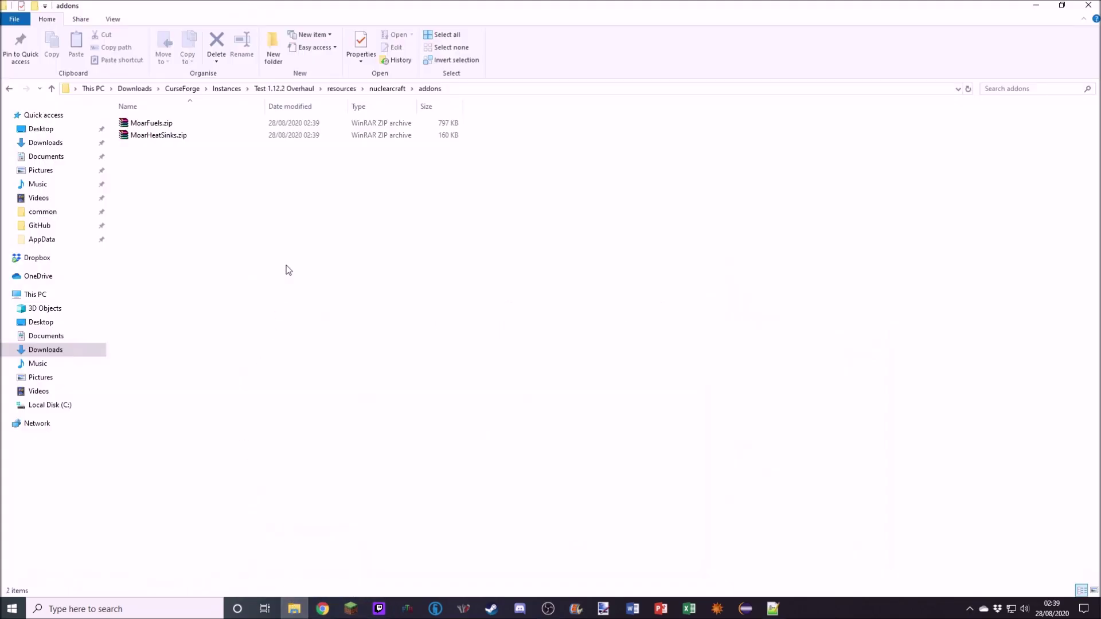
click(134, 124)
right_click(134, 124)
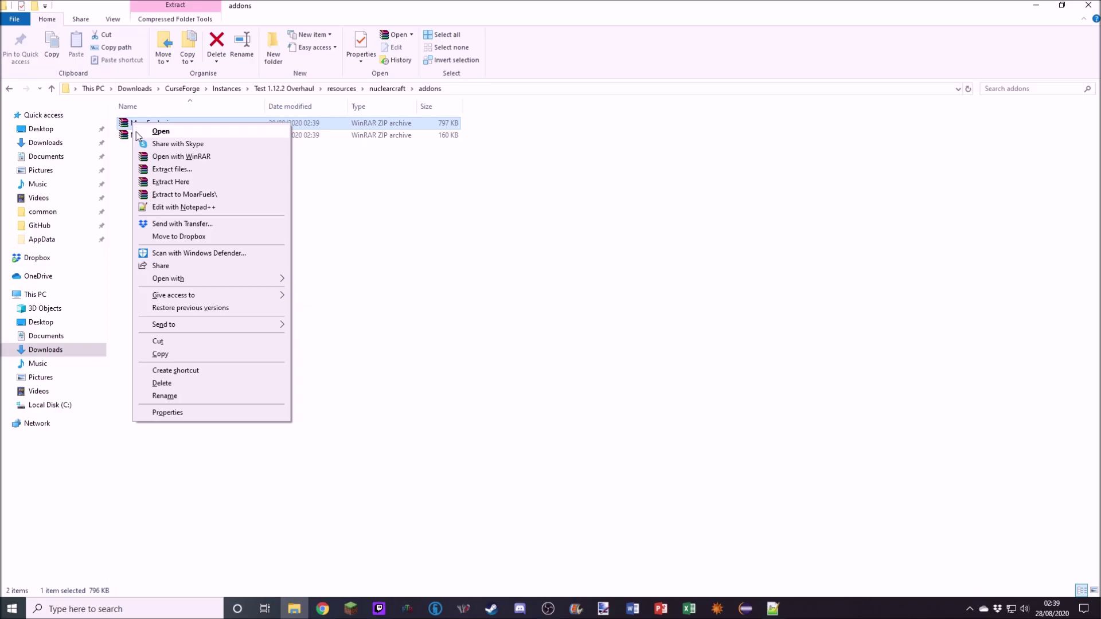
click(157, 182)
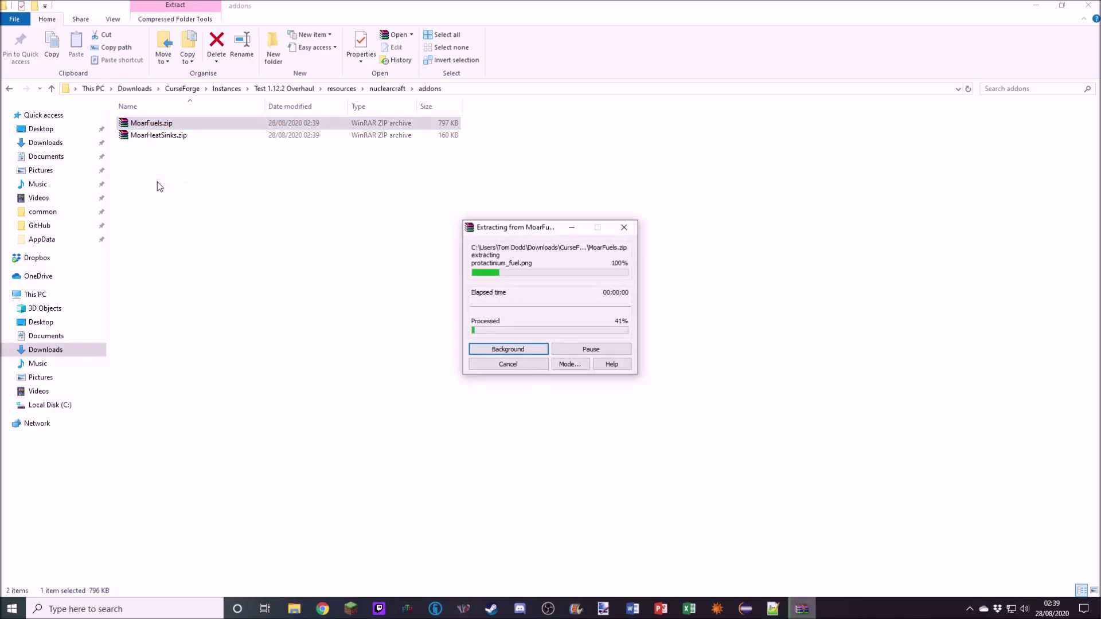
click(150, 163)
right_click(150, 163)
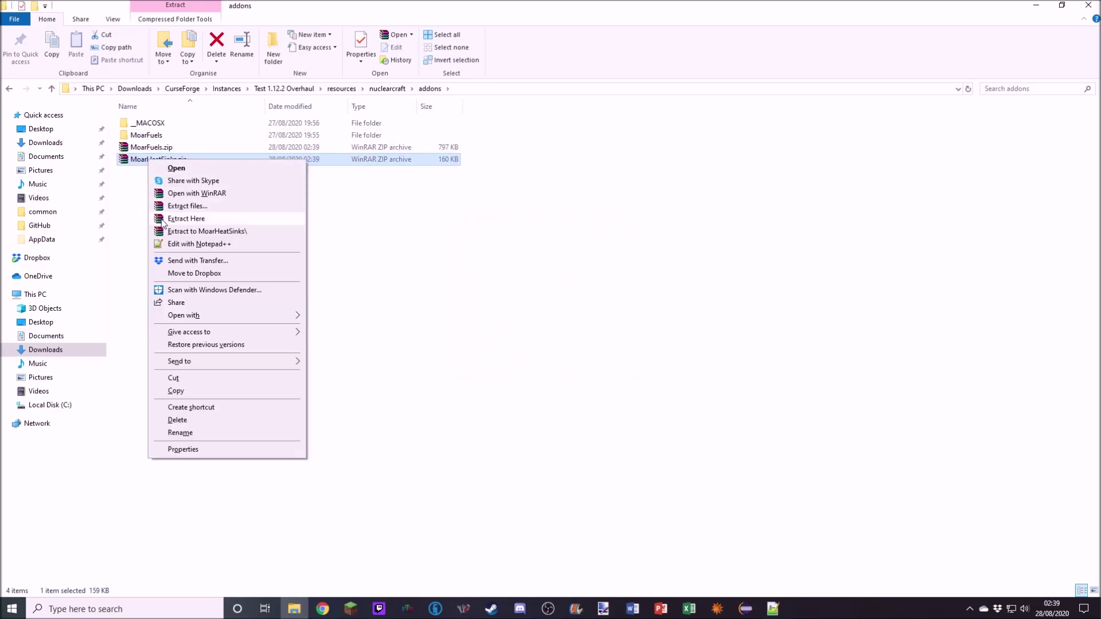
click(172, 219)
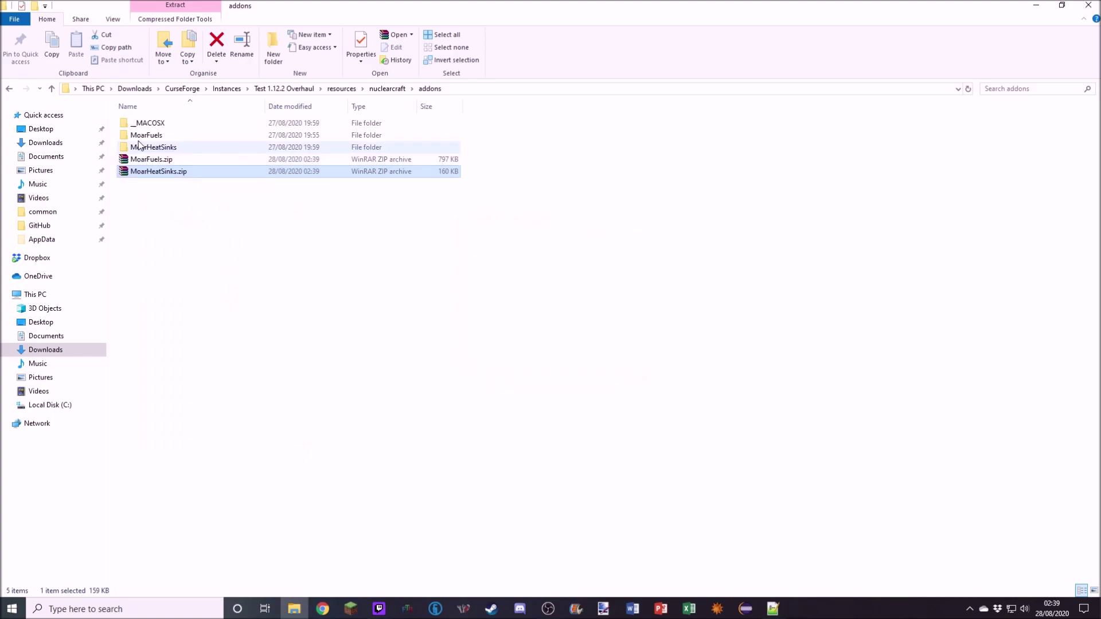
Delete the __MACOSX folder and both zip archives from the addons folder
click(137, 123)
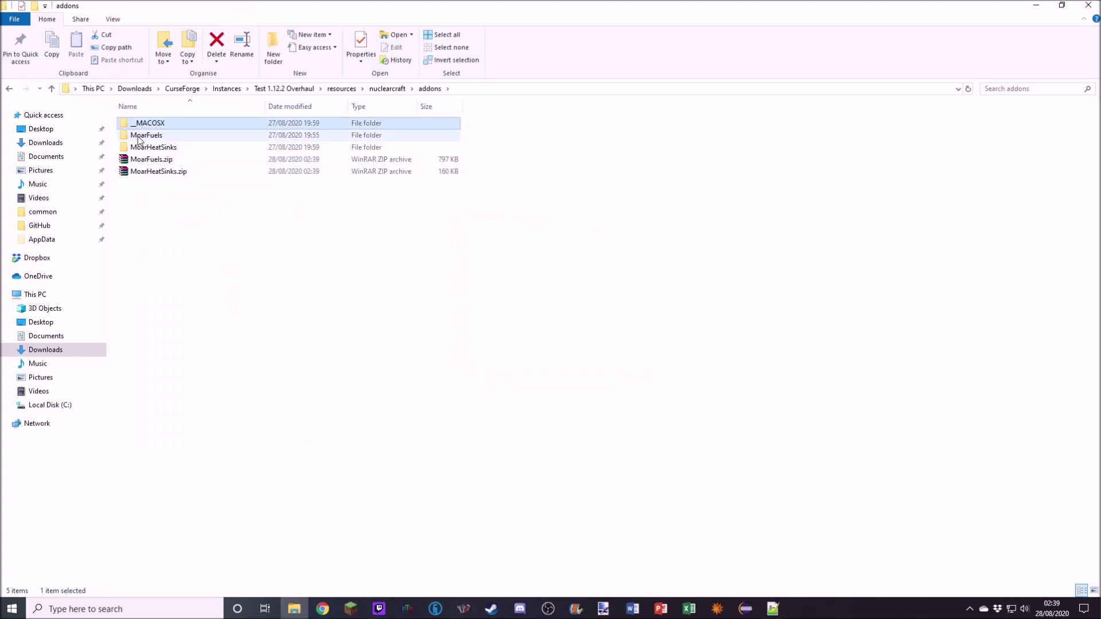
key(Delete)
drag(143, 189, 136, 150)
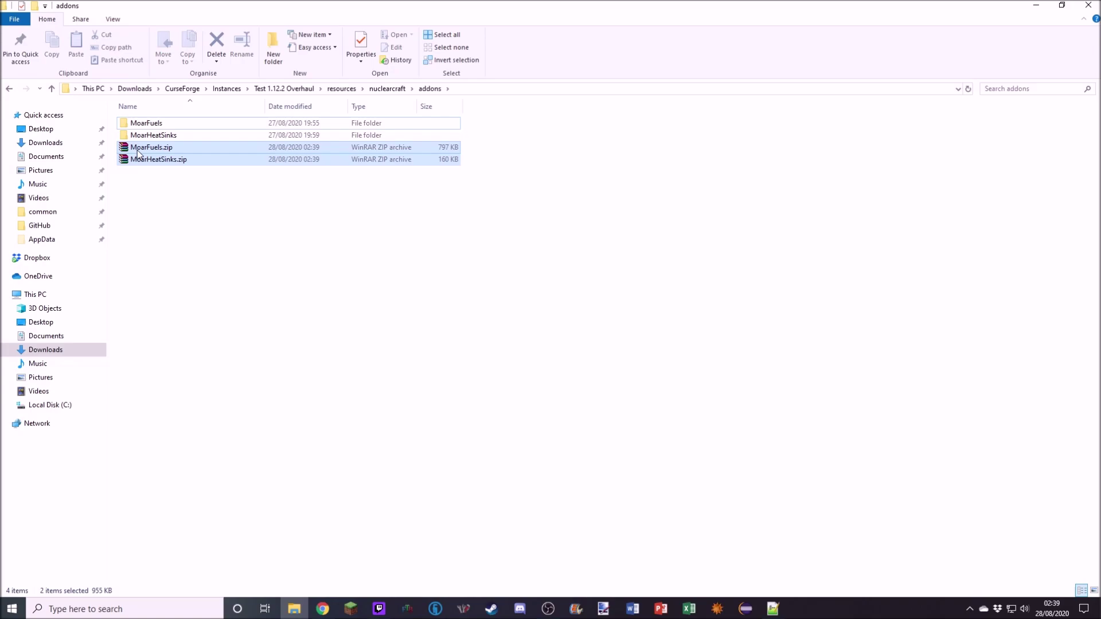
key(Delete)
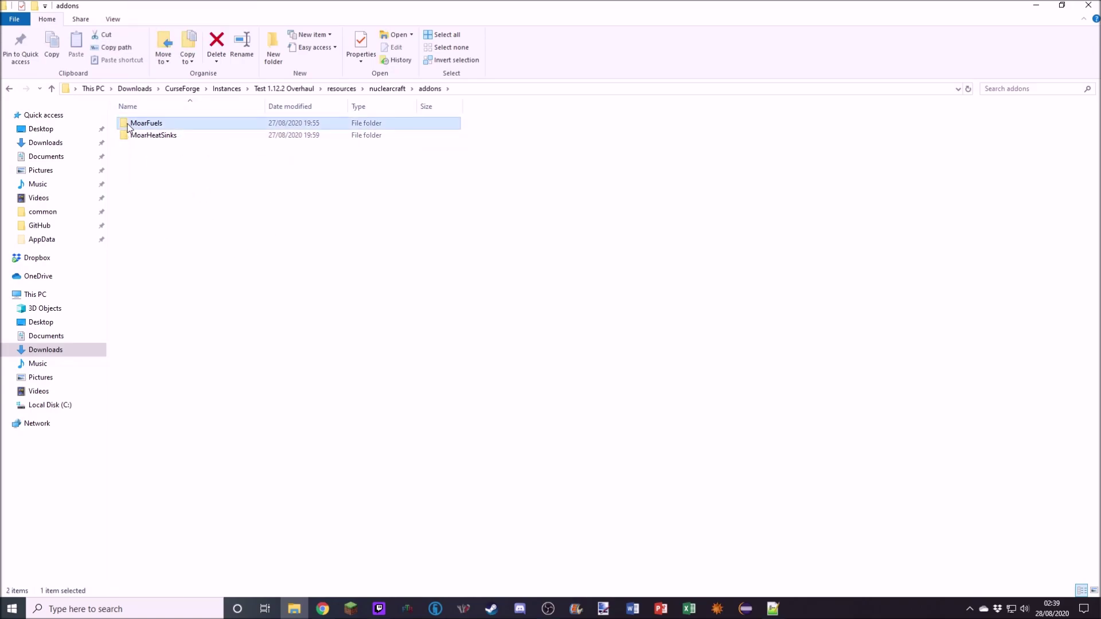
Examine the contents of the MoarFuels and MoarHeatSinks folders, then return to the nuclearcraft folder
double_click(143, 124)
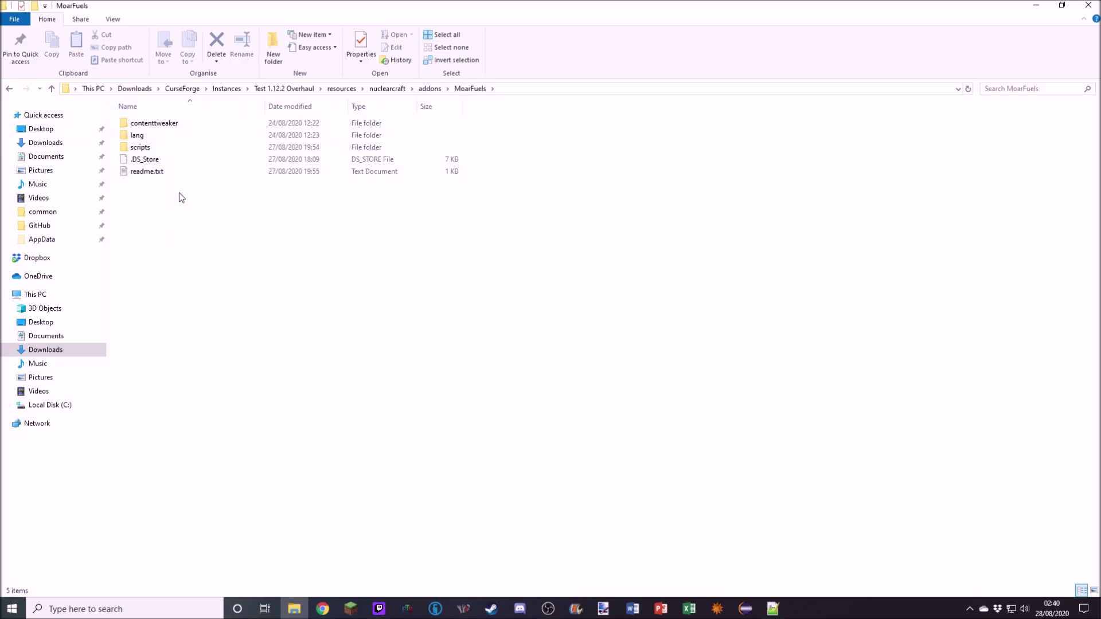
click(429, 88)
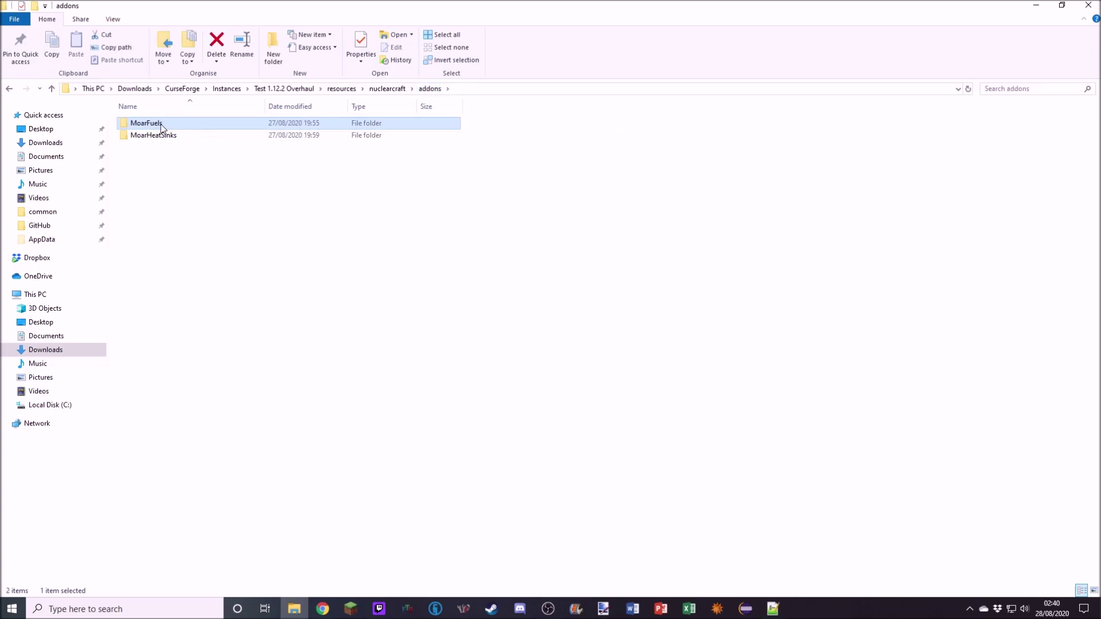
double_click(184, 126)
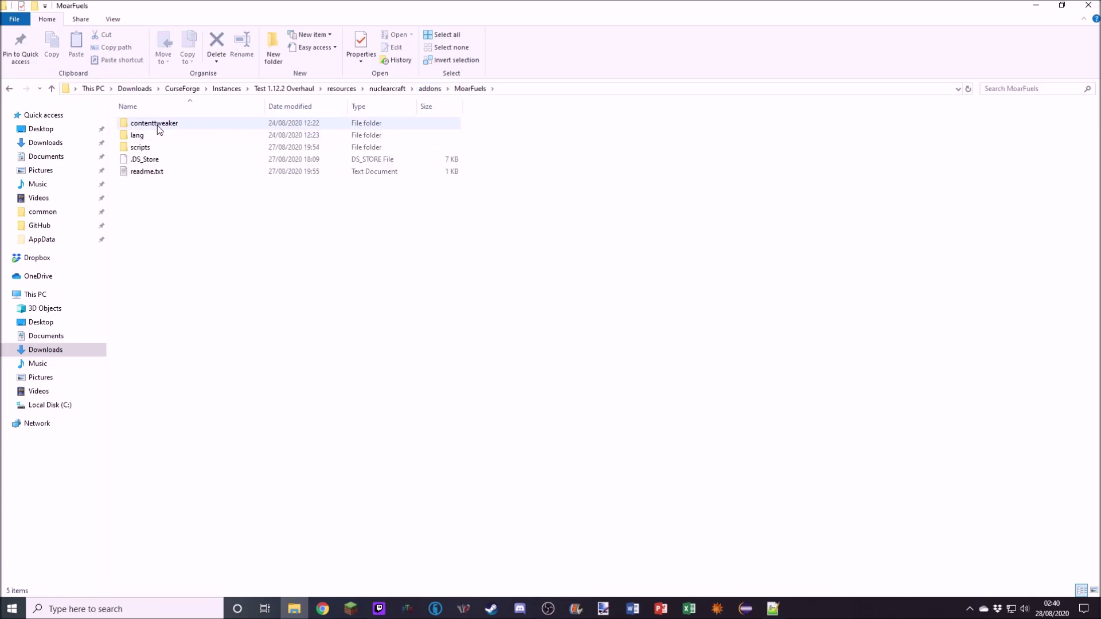
click(430, 89)
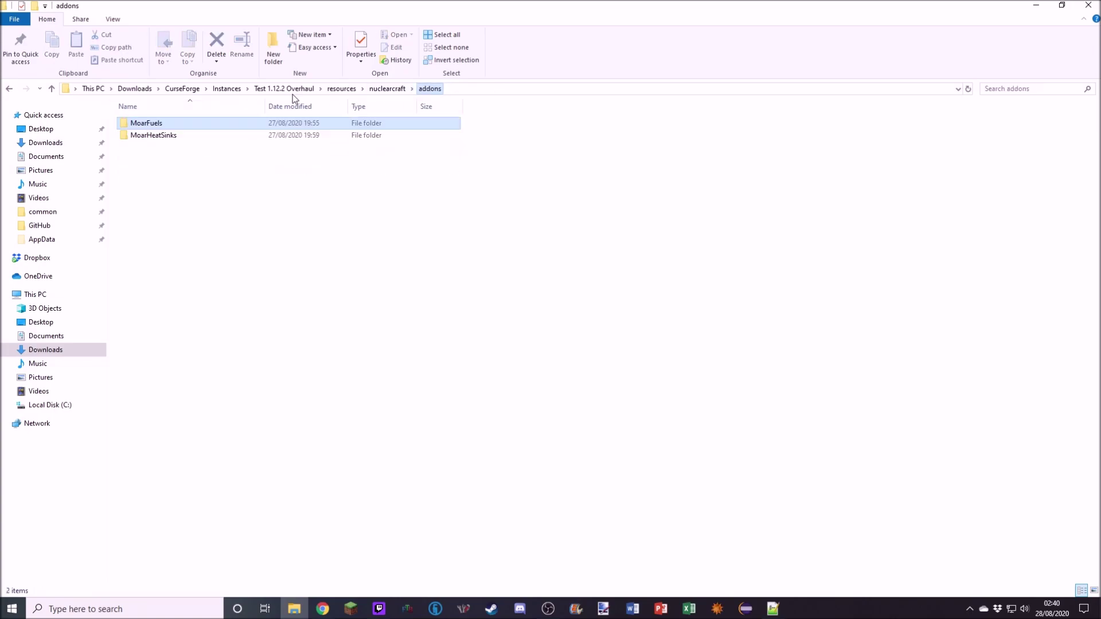
double_click(150, 136)
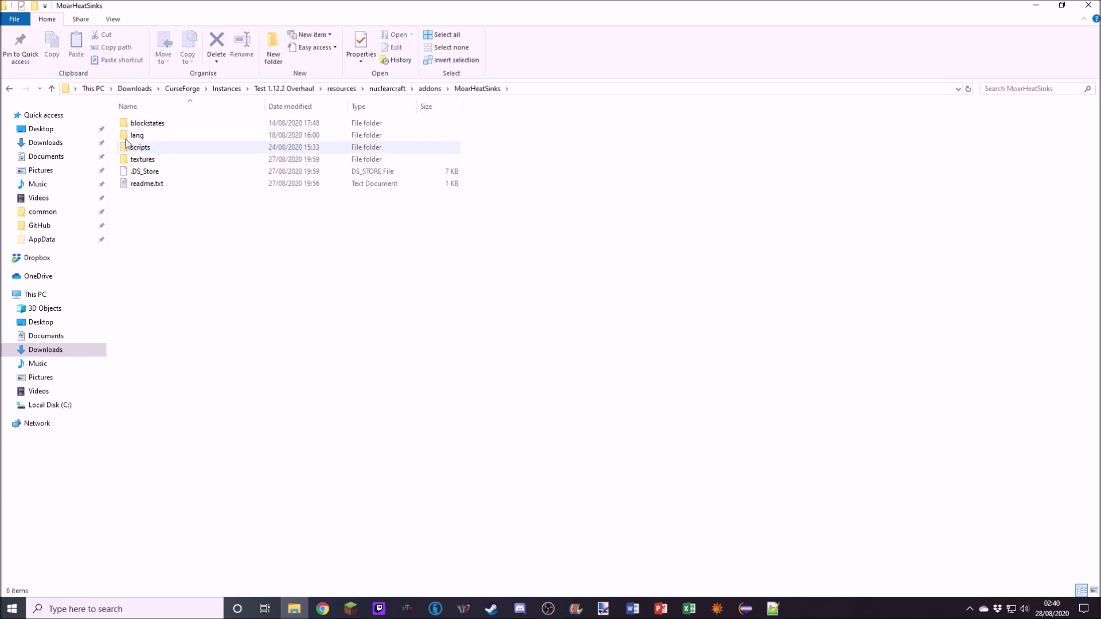
click(144, 171)
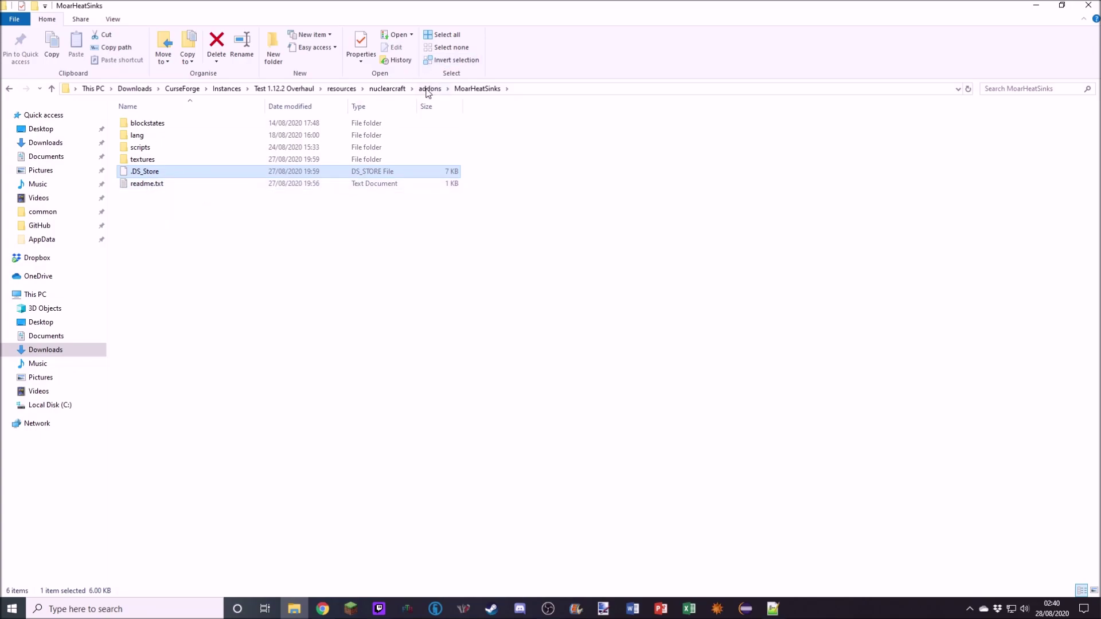
click(390, 89)
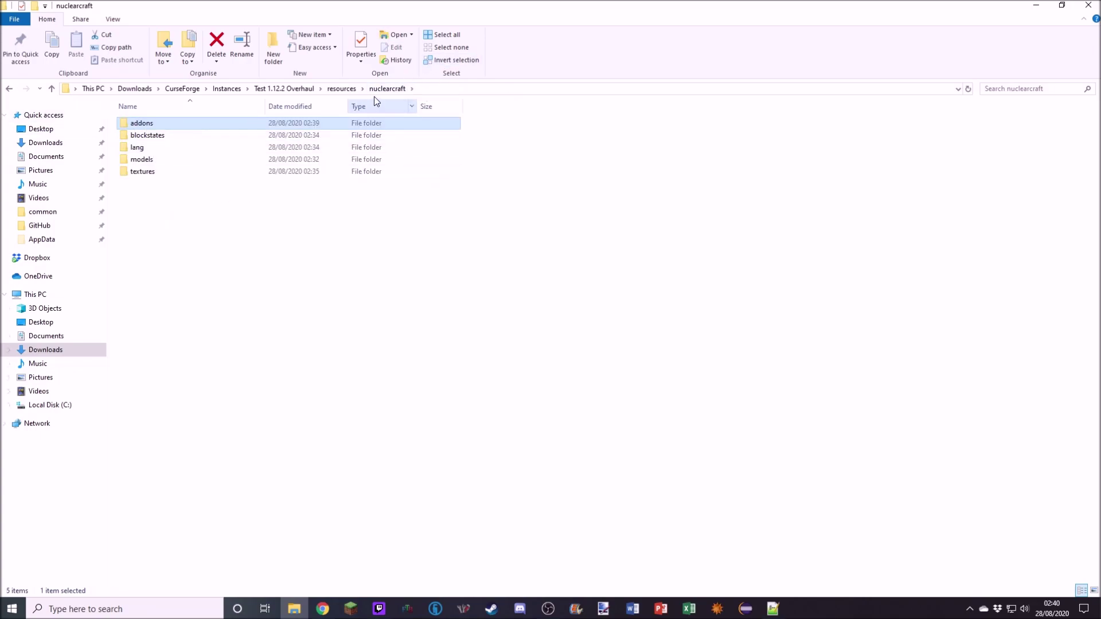
click(152, 127)
click(212, 237)
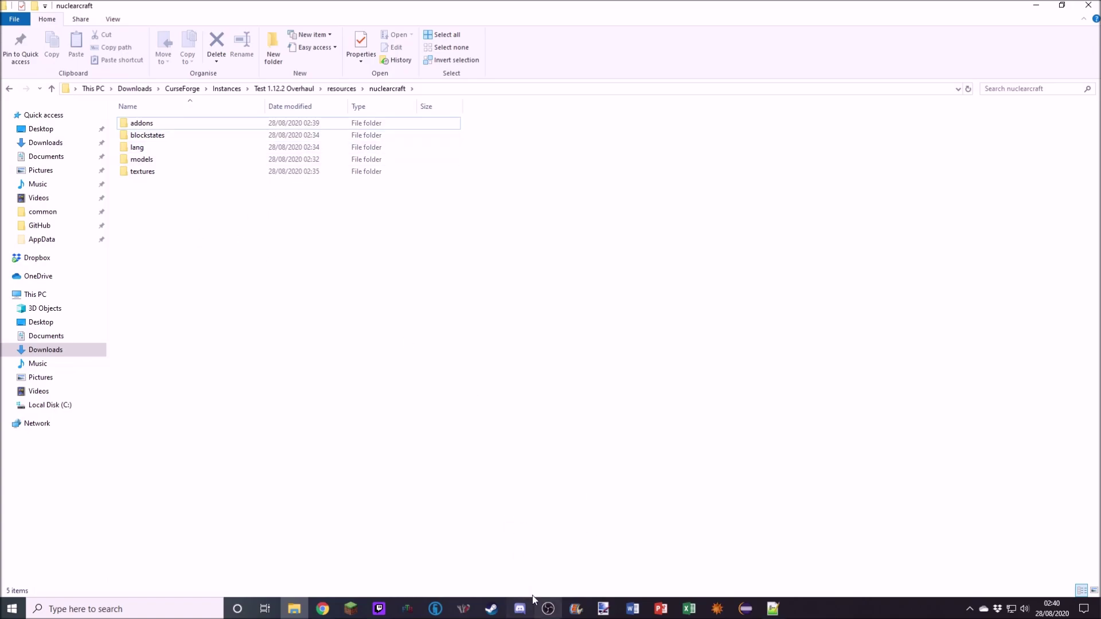
click(379, 608)
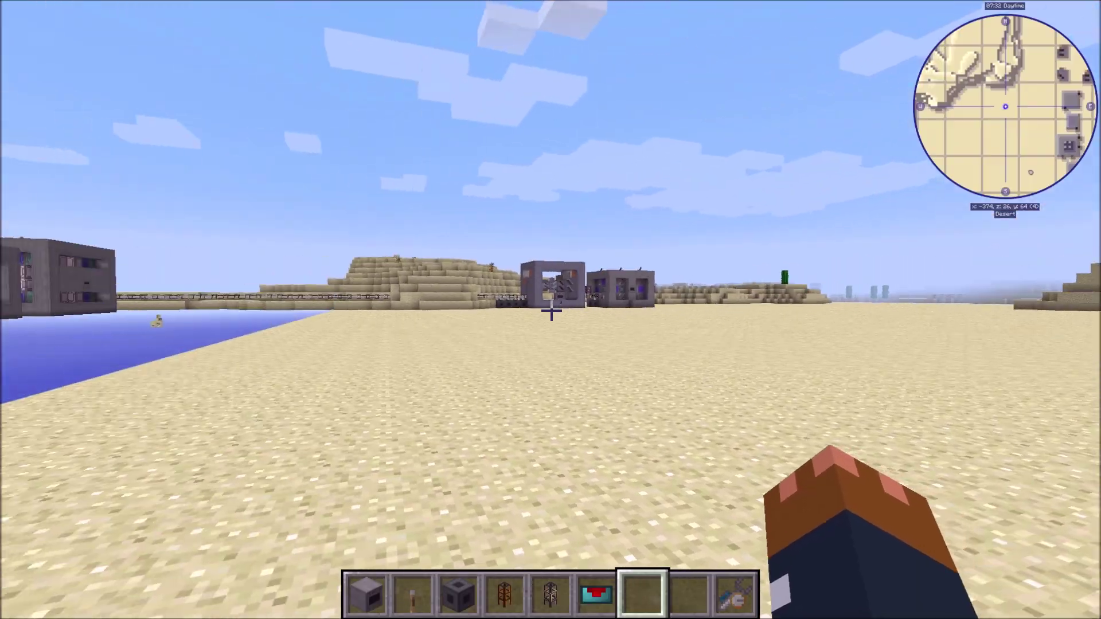
key(e)
click(834, 576)
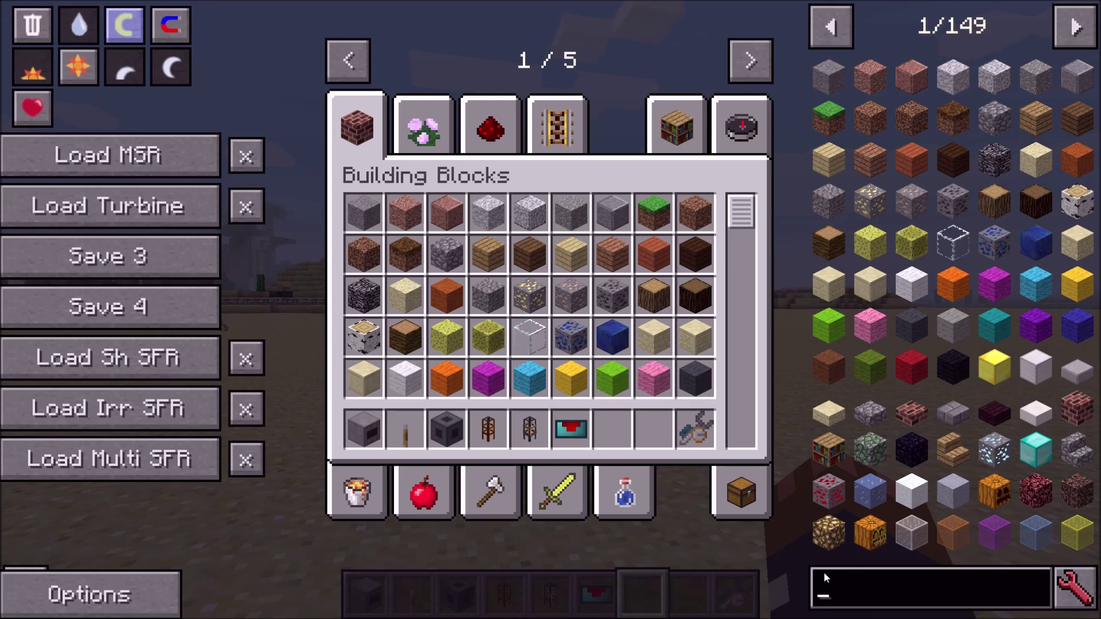
text(@nu)
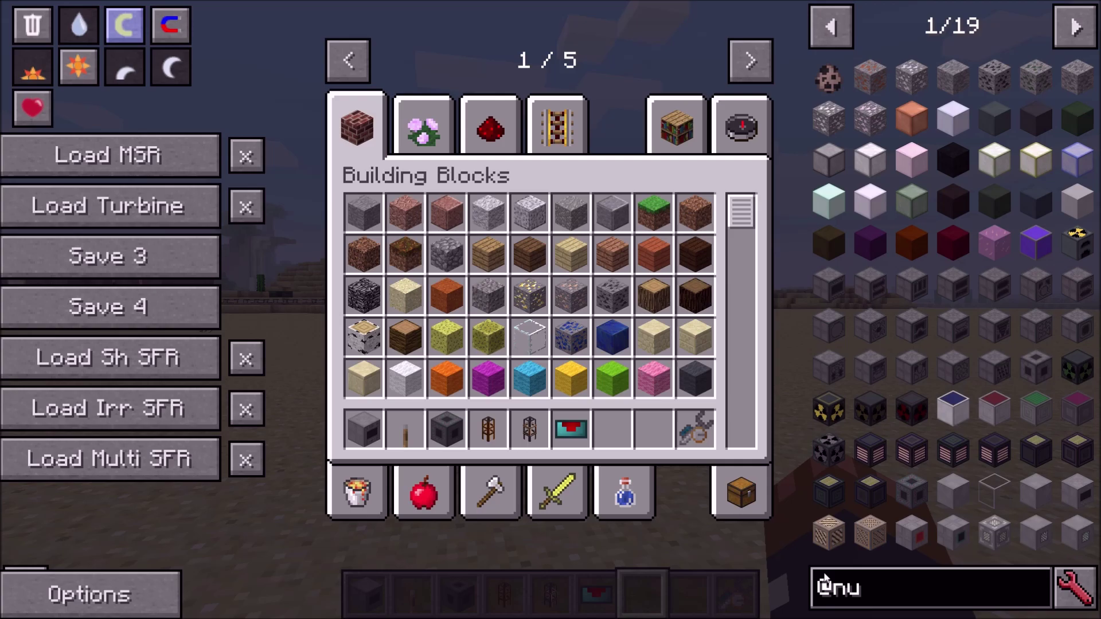
text(clear)
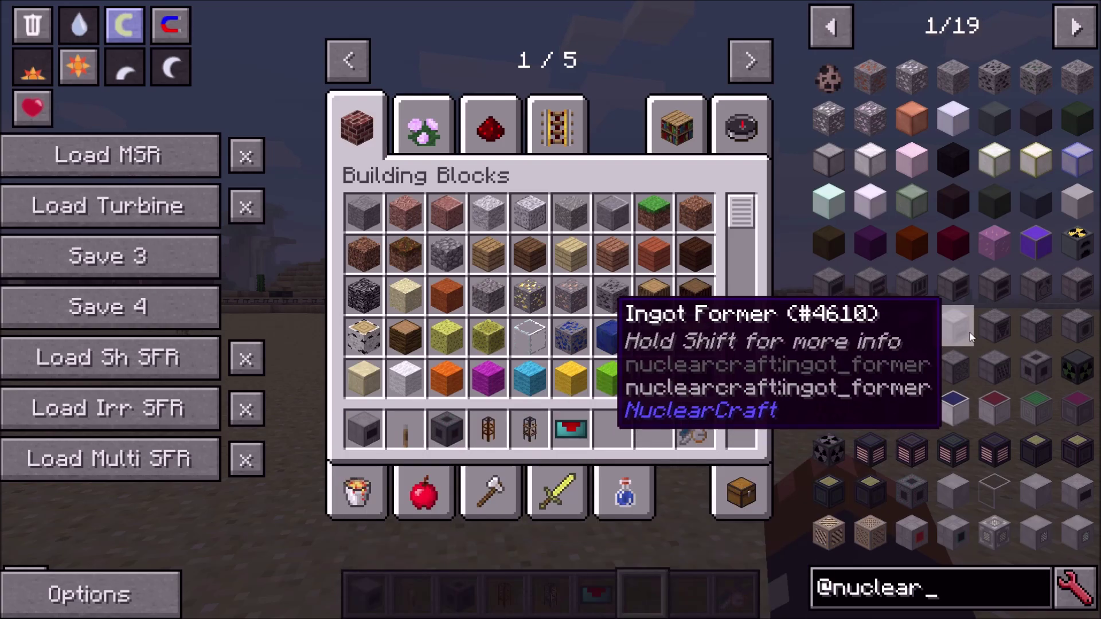
click(1075, 27)
click(1075, 27)
click(1076, 27)
click(1076, 27)
click(1075, 27)
click(1075, 27)
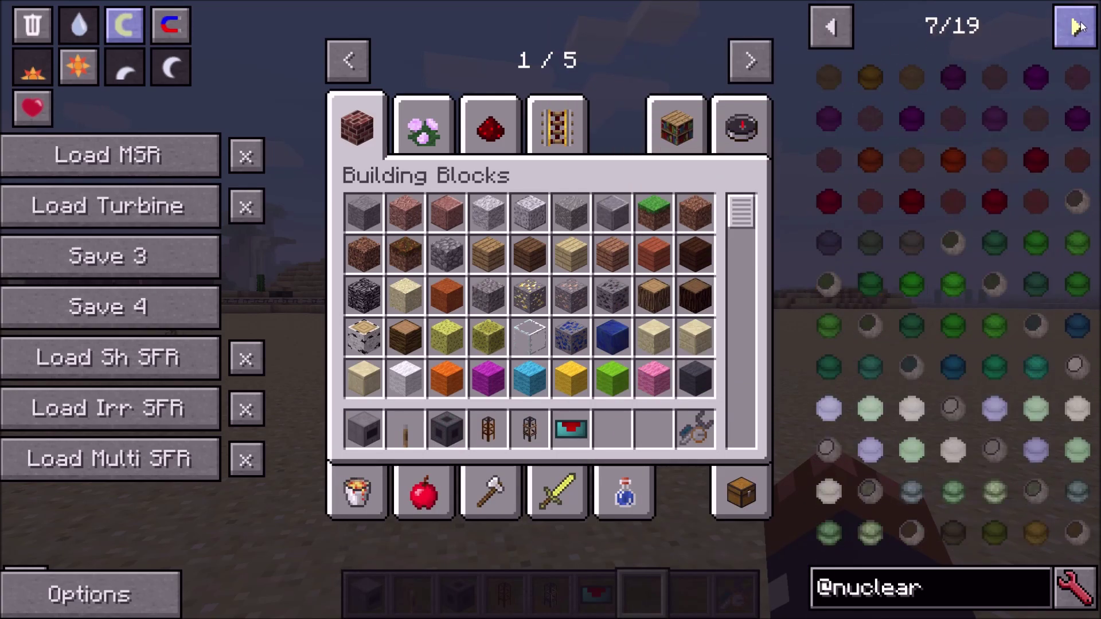
click(1075, 27)
click(1075, 27)
click(1076, 27)
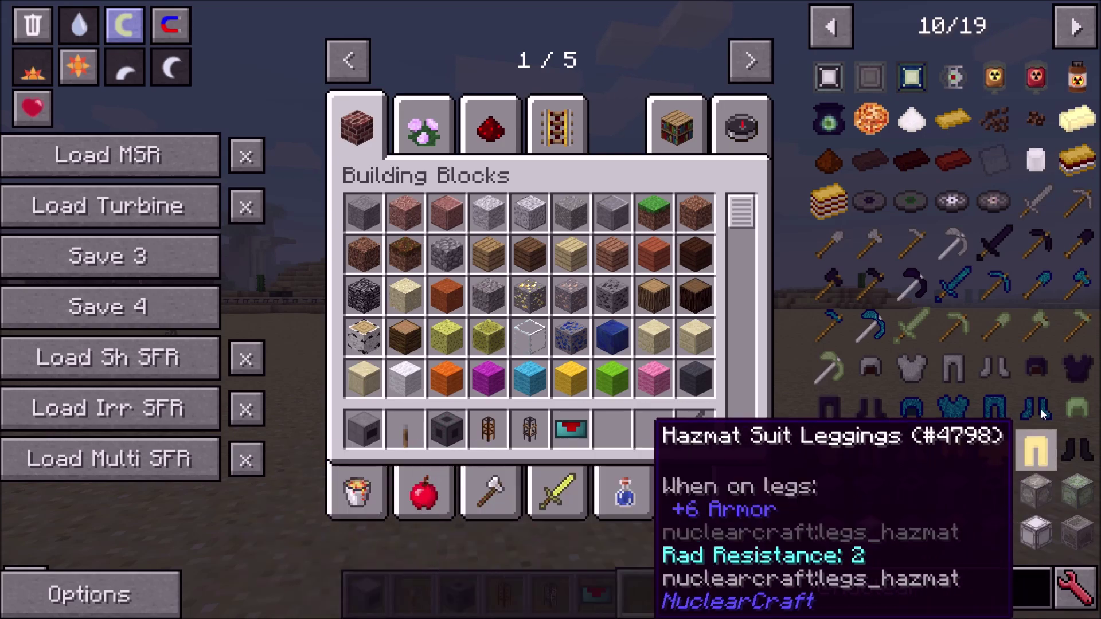
Examine the added fission heat sinks on pages 10 and 11, including the extra info of the S'more Fission Heat Sink
click(1072, 36)
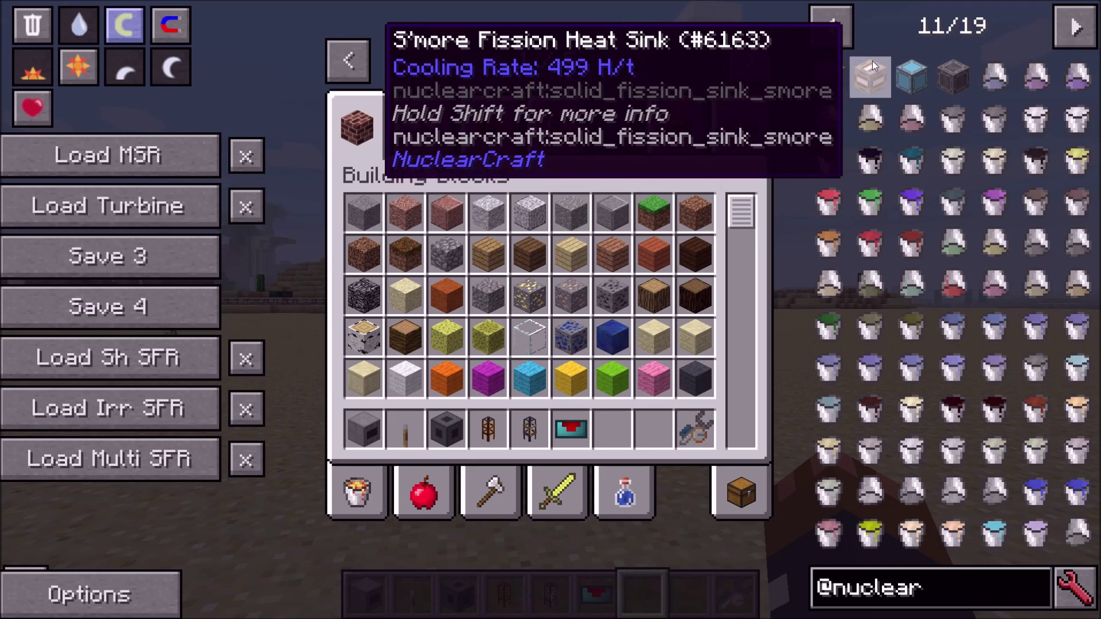
key(shift)
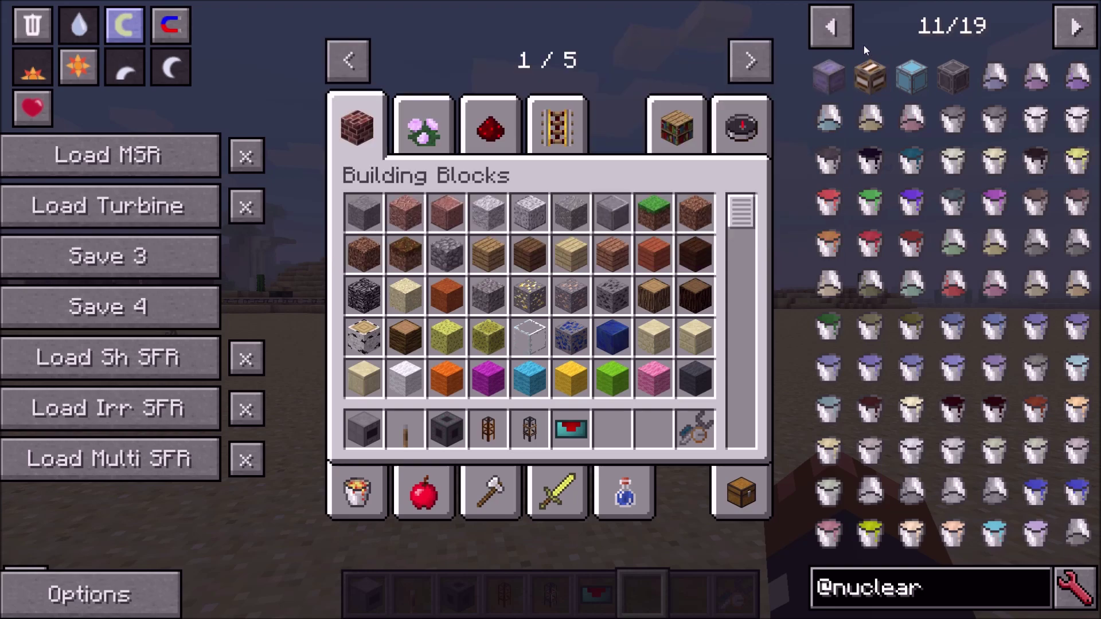
click(831, 26)
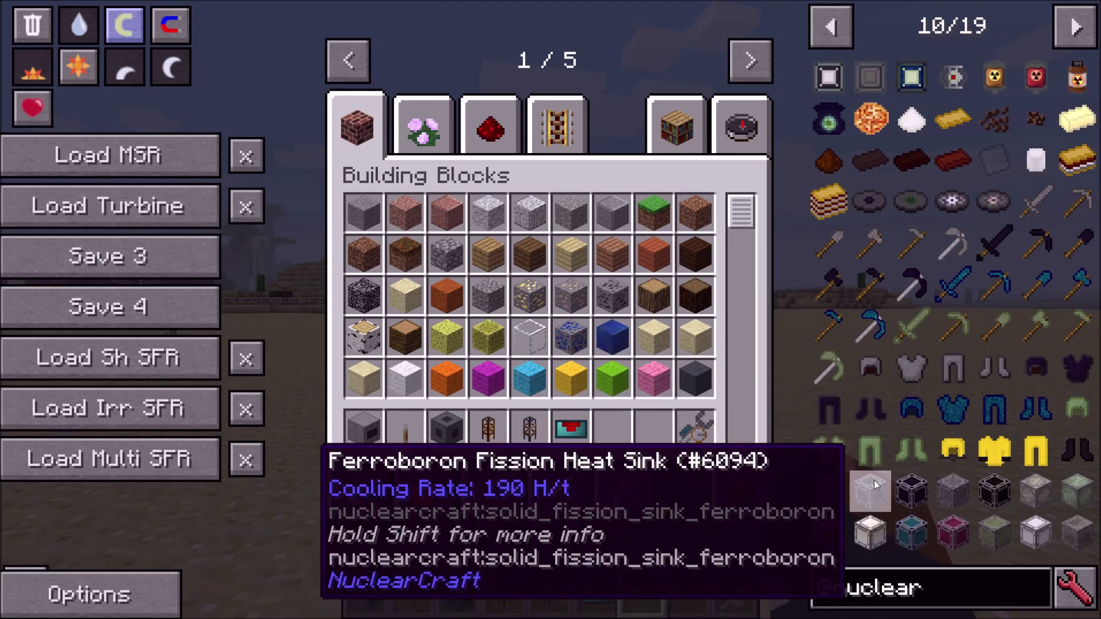
right_click(942, 590)
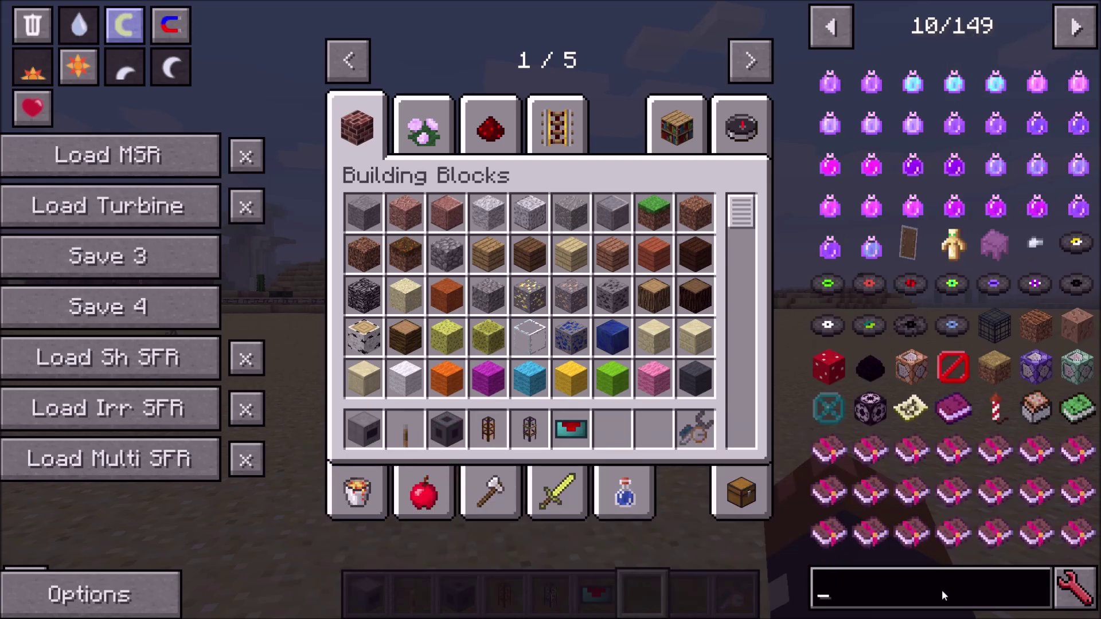
text(@conten)
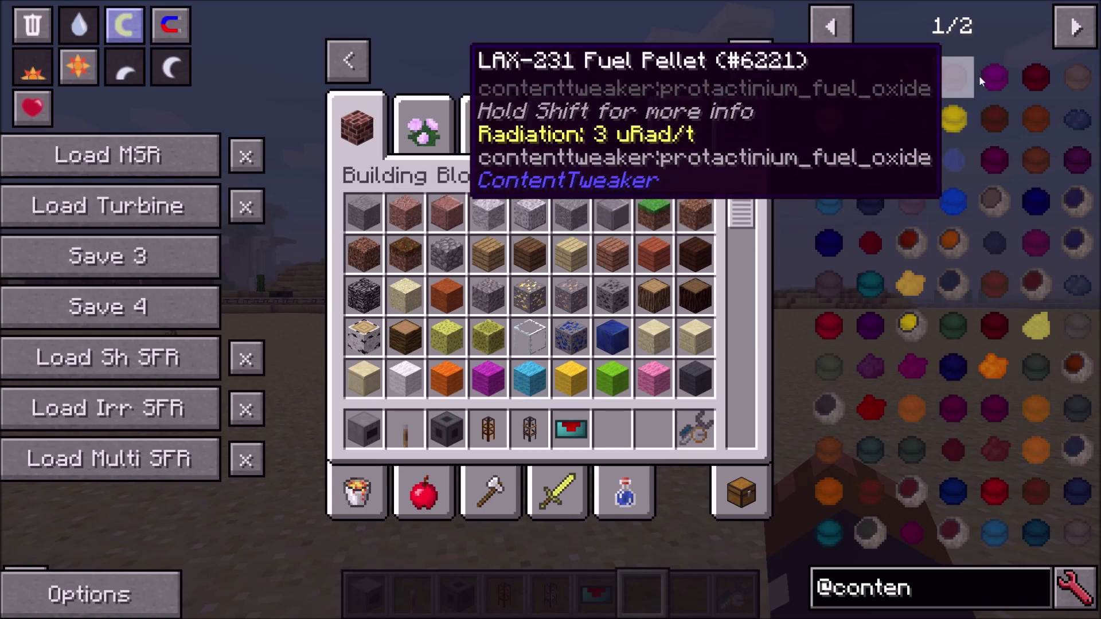
click(1070, 28)
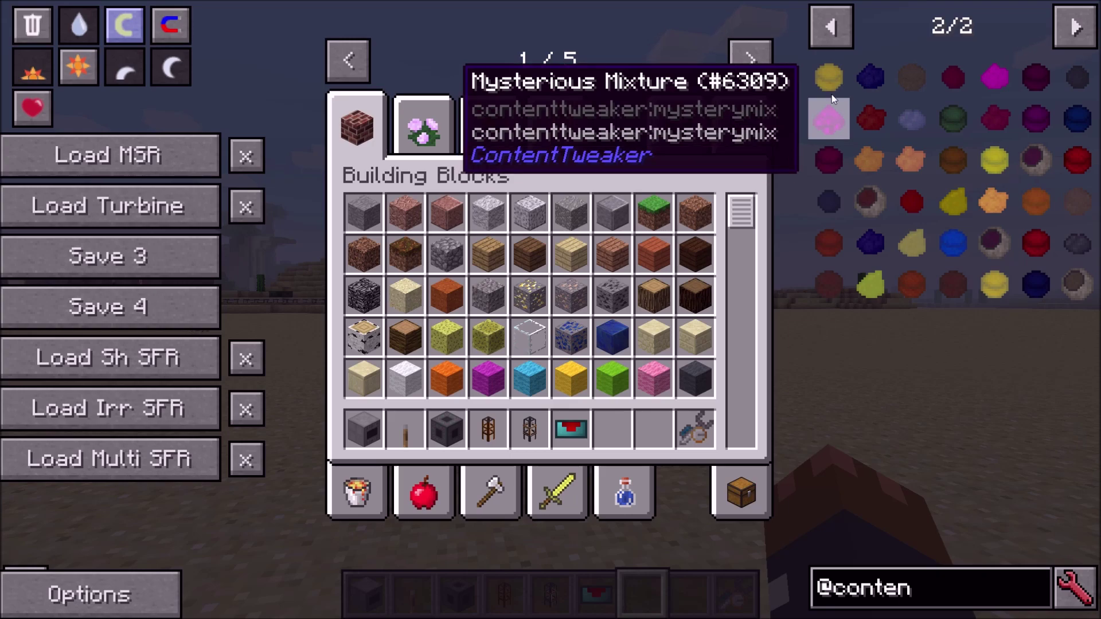
click(842, 26)
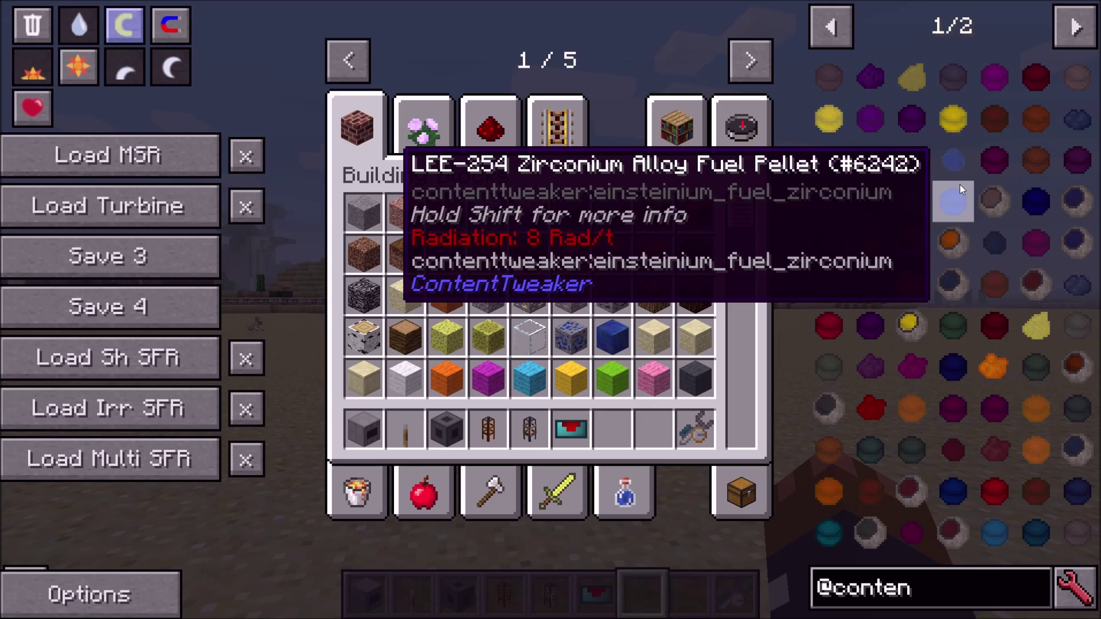
key(e)
key(w)
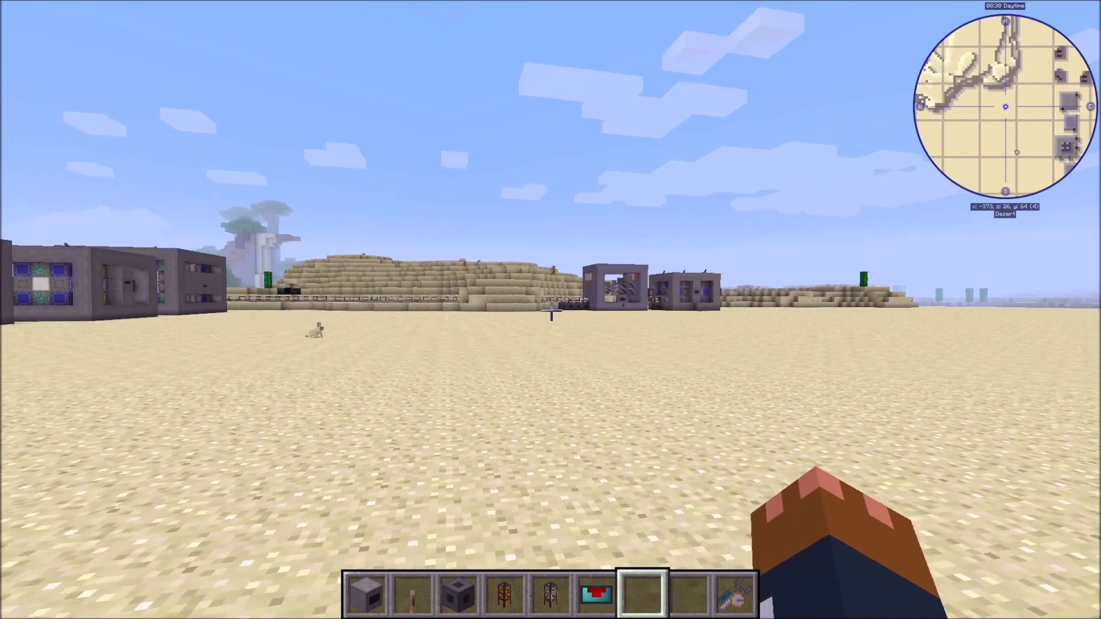
key(w)
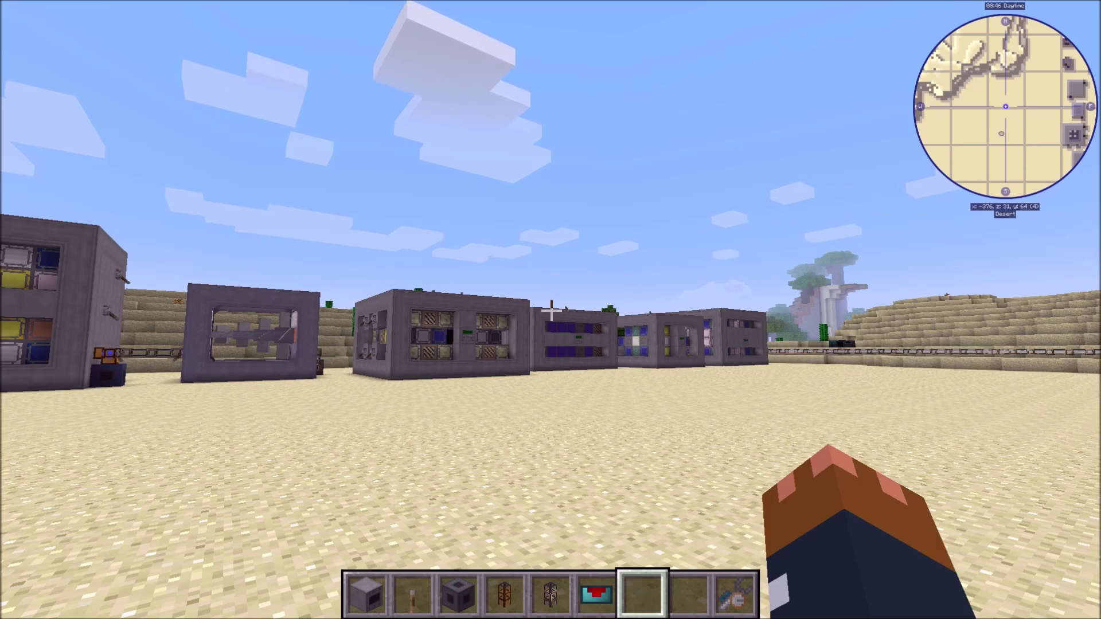
key(w)
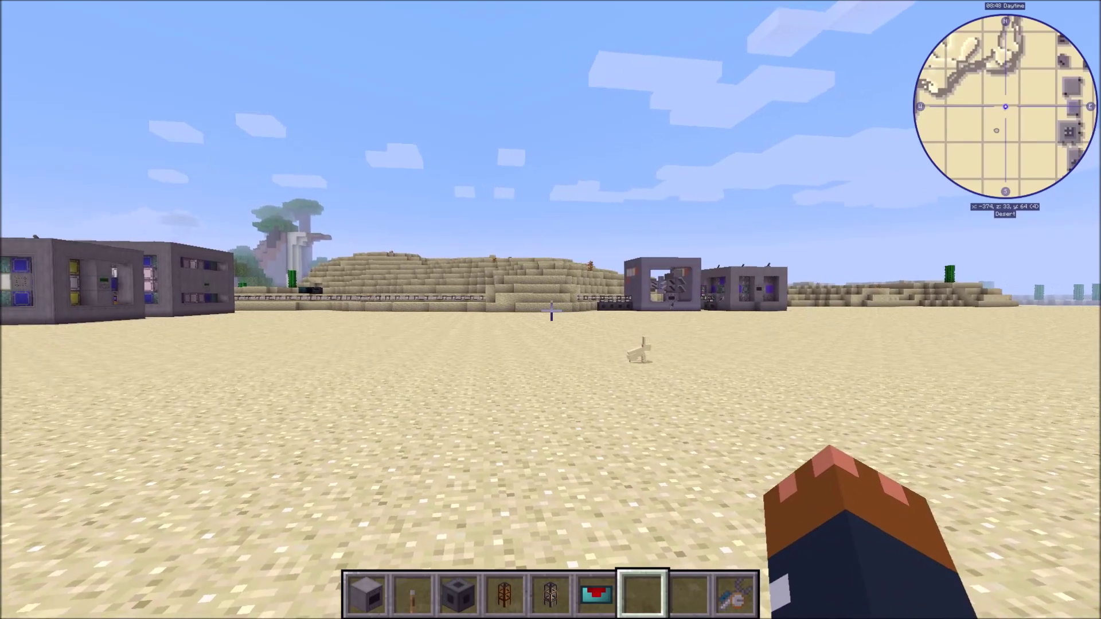
key(w)
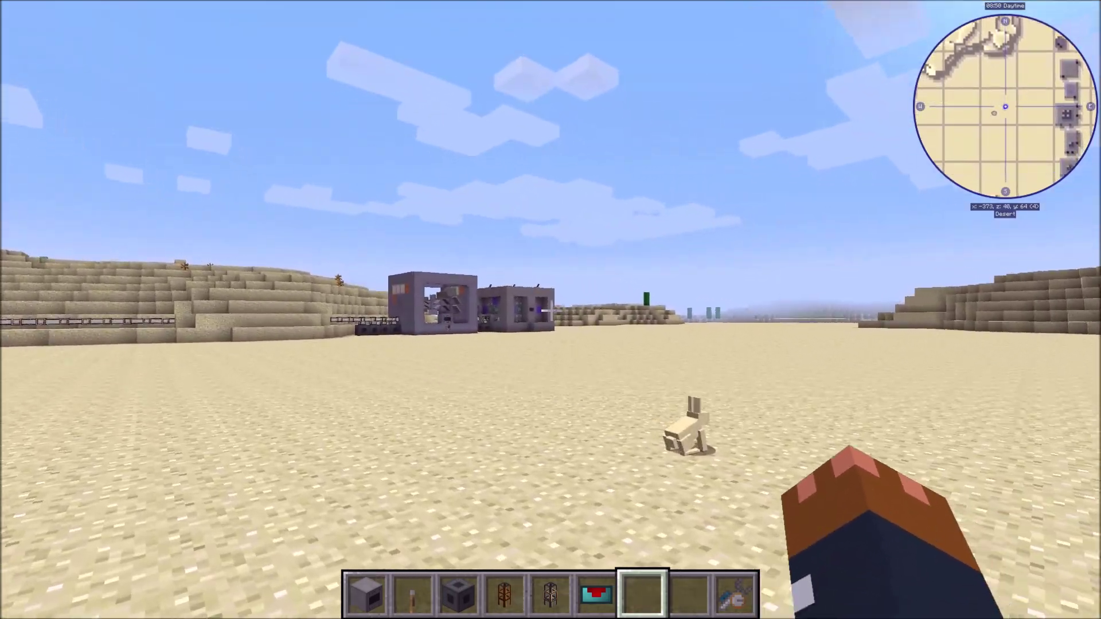
key(w)
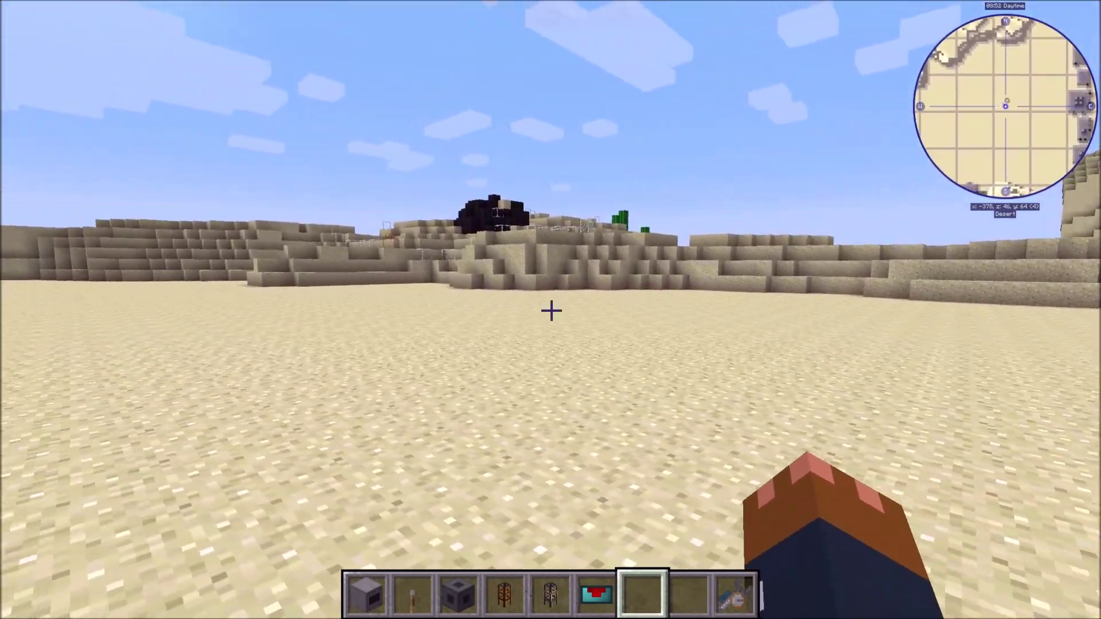
key(w)
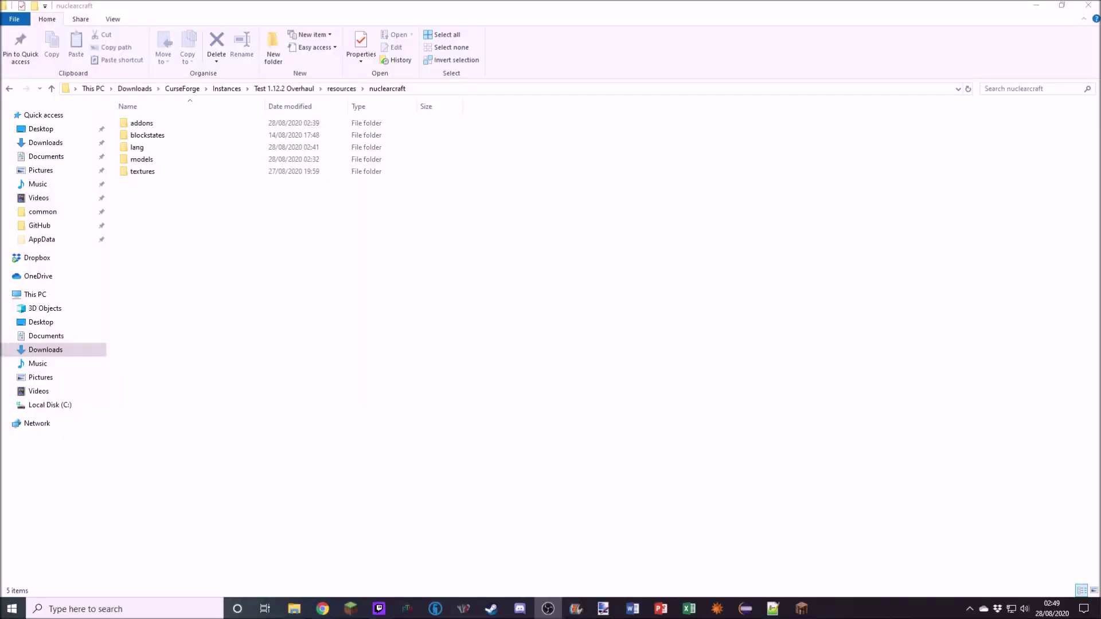
Switch to File Explorer and examine the contenttweaker folder of the MoarFuels addon
click(333, 279)
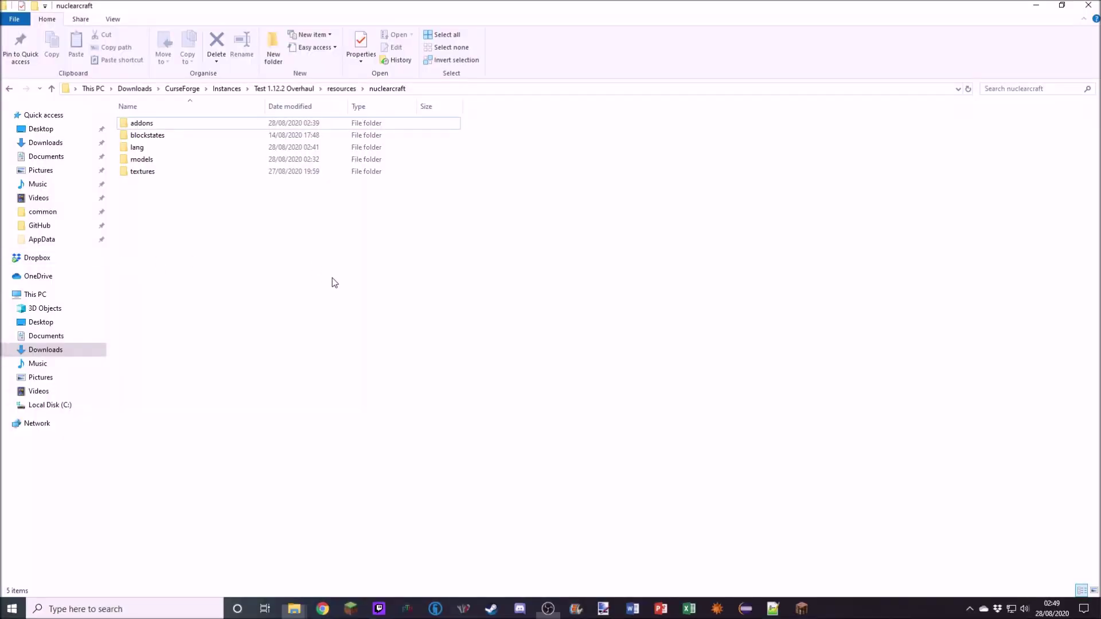
click(801, 609)
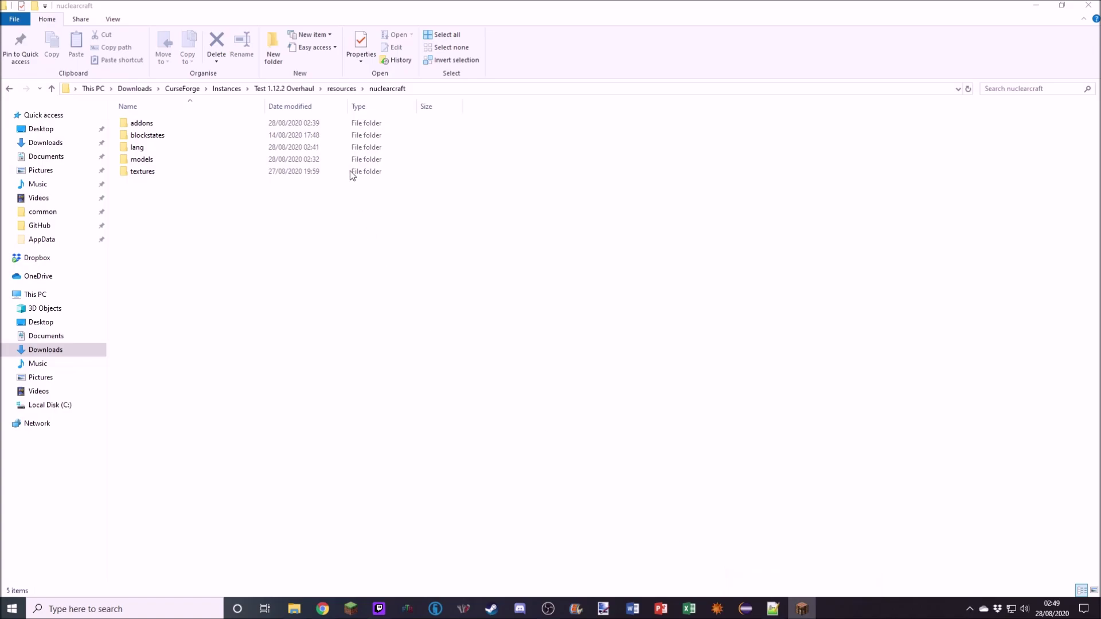
double_click(193, 124)
double_click(146, 125)
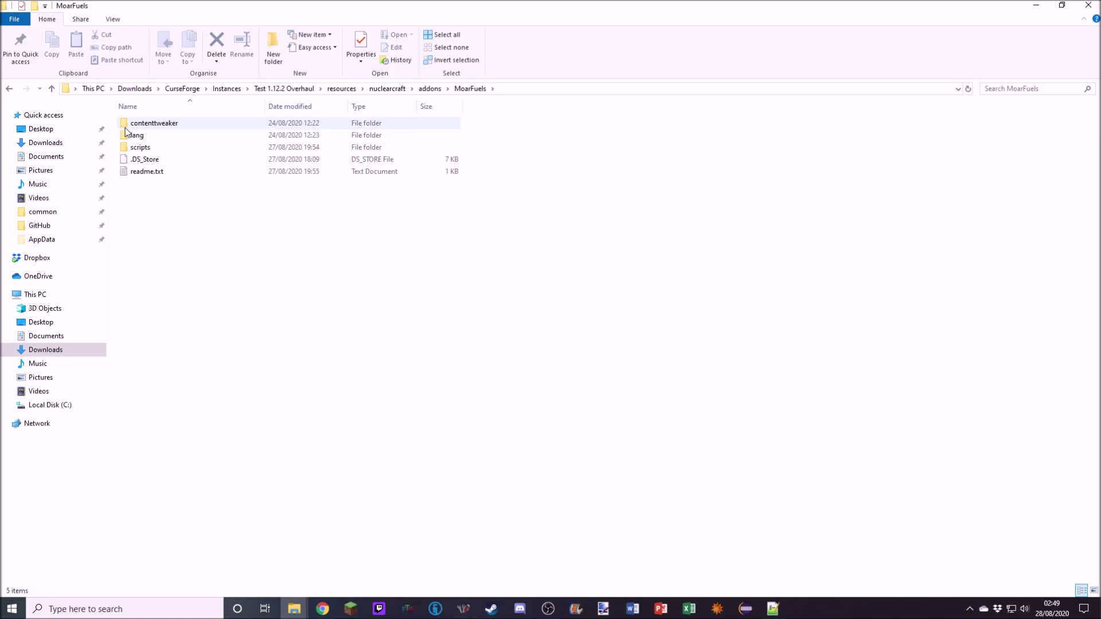
double_click(149, 125)
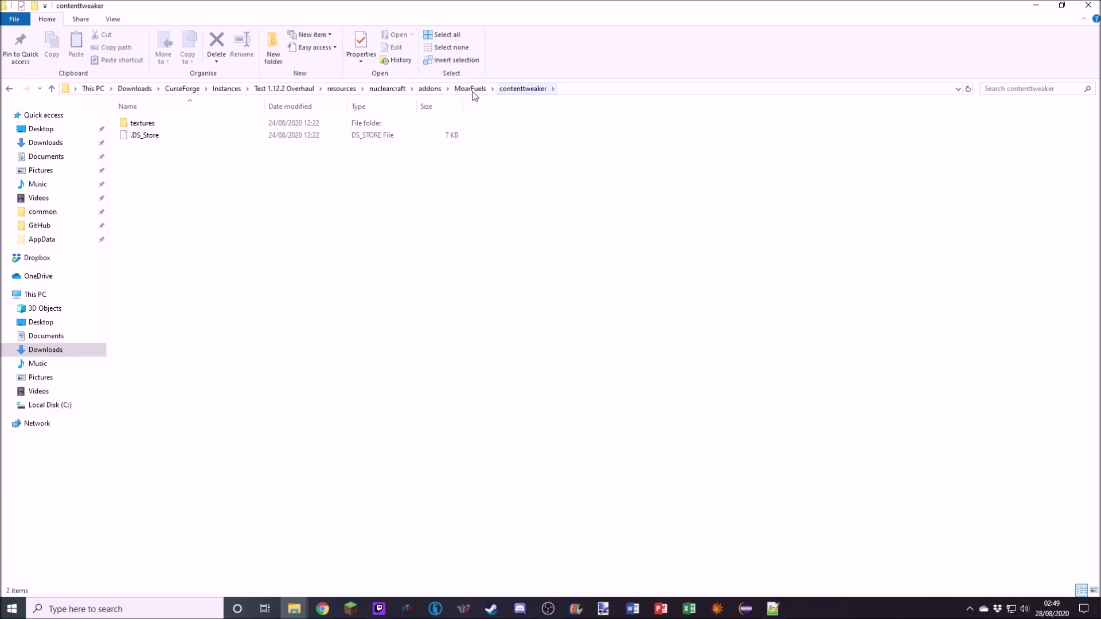
click(472, 90)
click(125, 134)
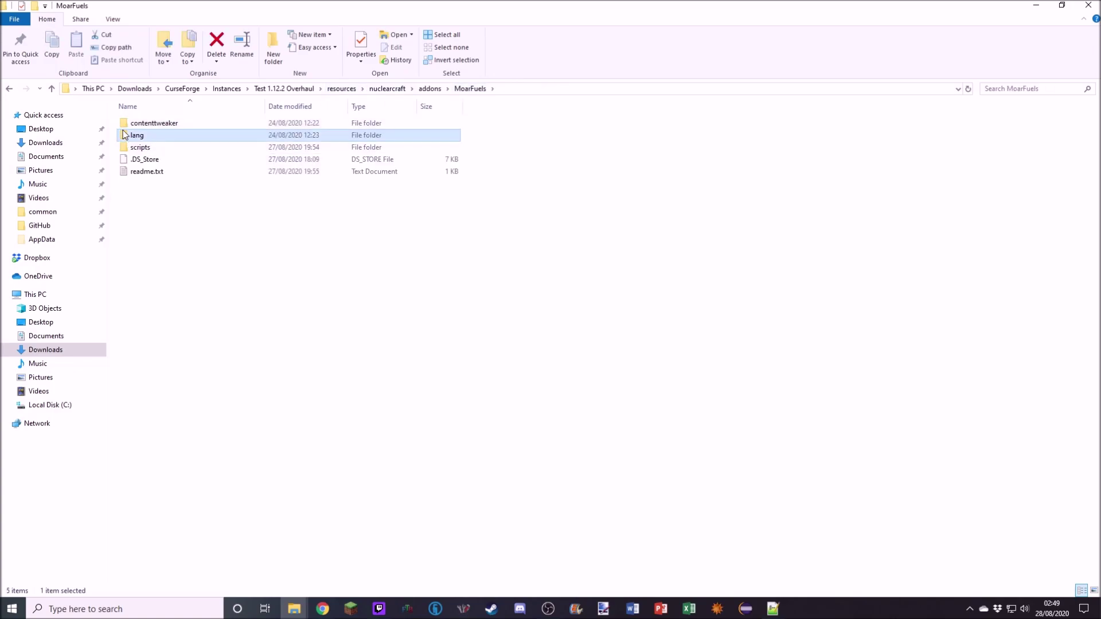
double_click(138, 123)
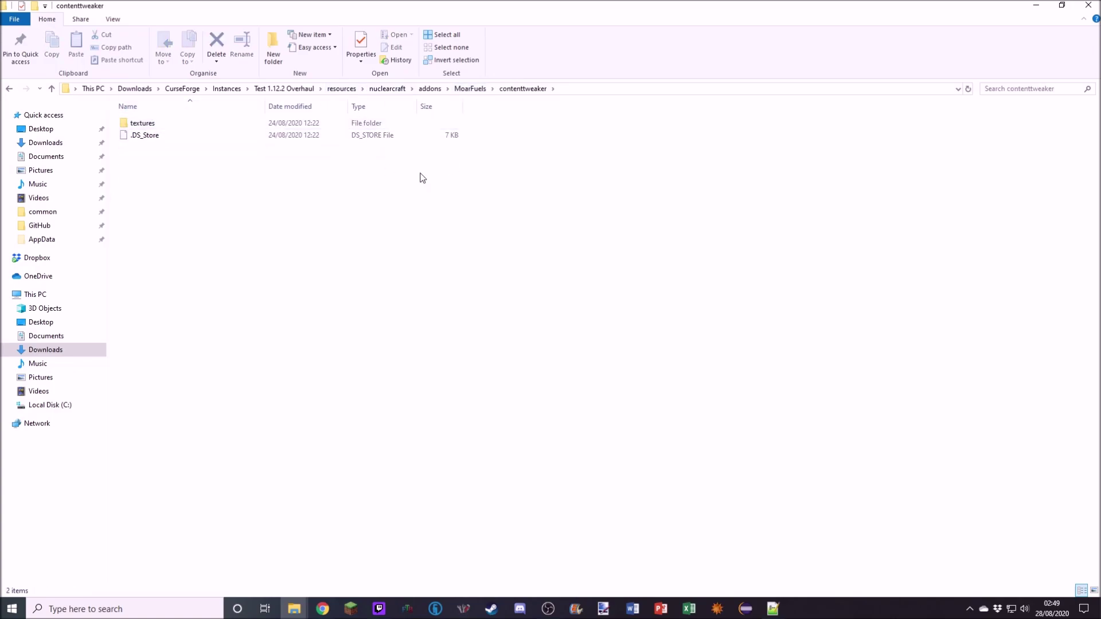
Examine the instance's resources folder and its nuclearcraft subfolder, then return to resources
click(339, 90)
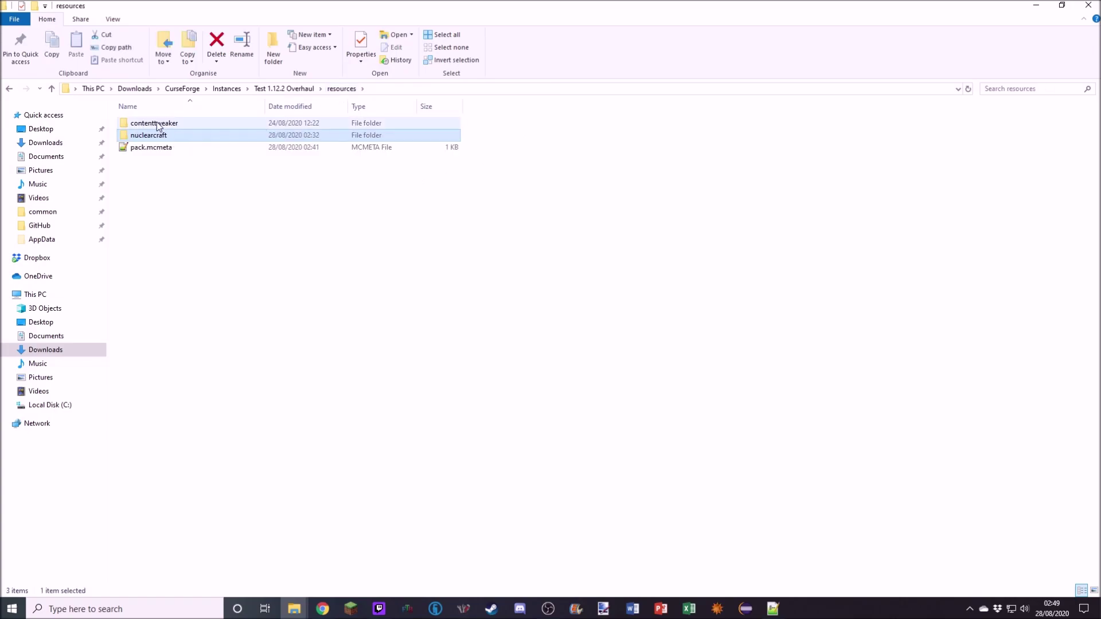
click(301, 89)
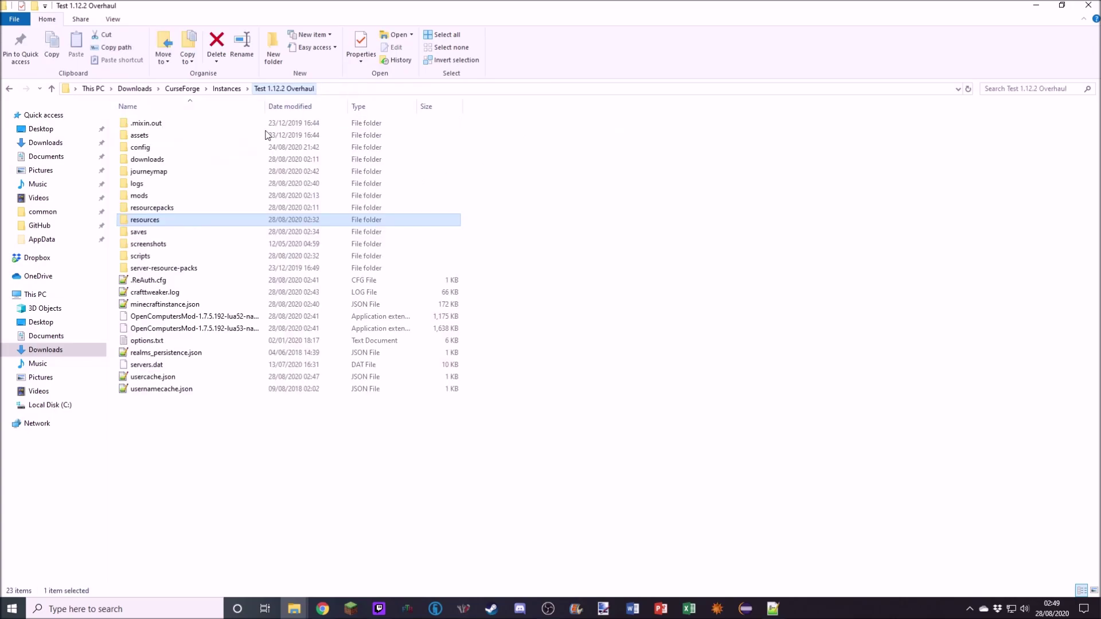
double_click(154, 222)
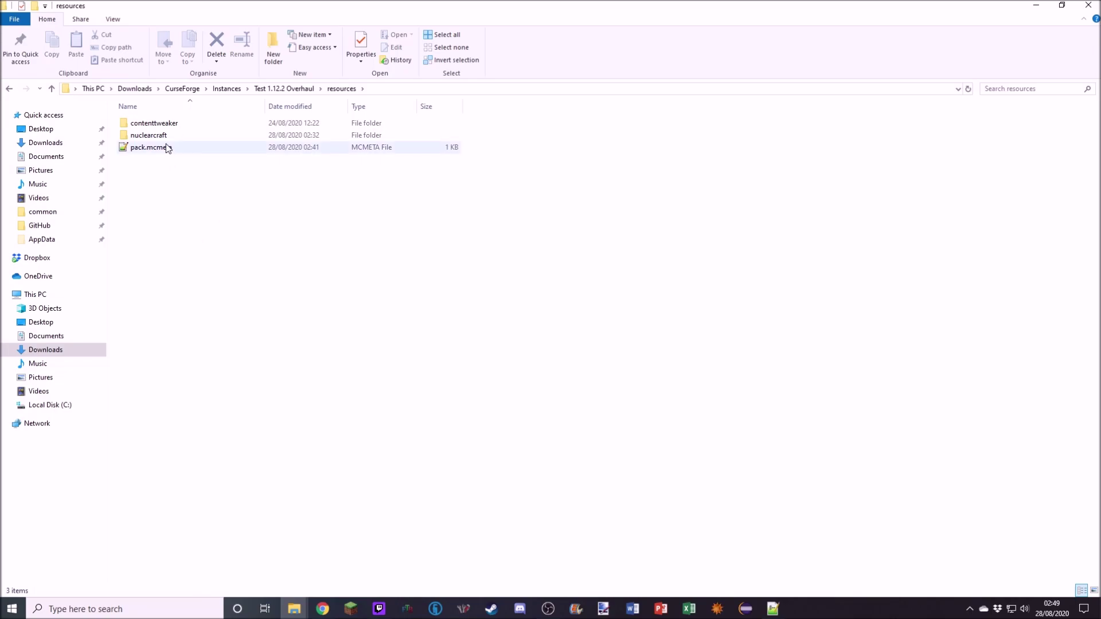
double_click(150, 136)
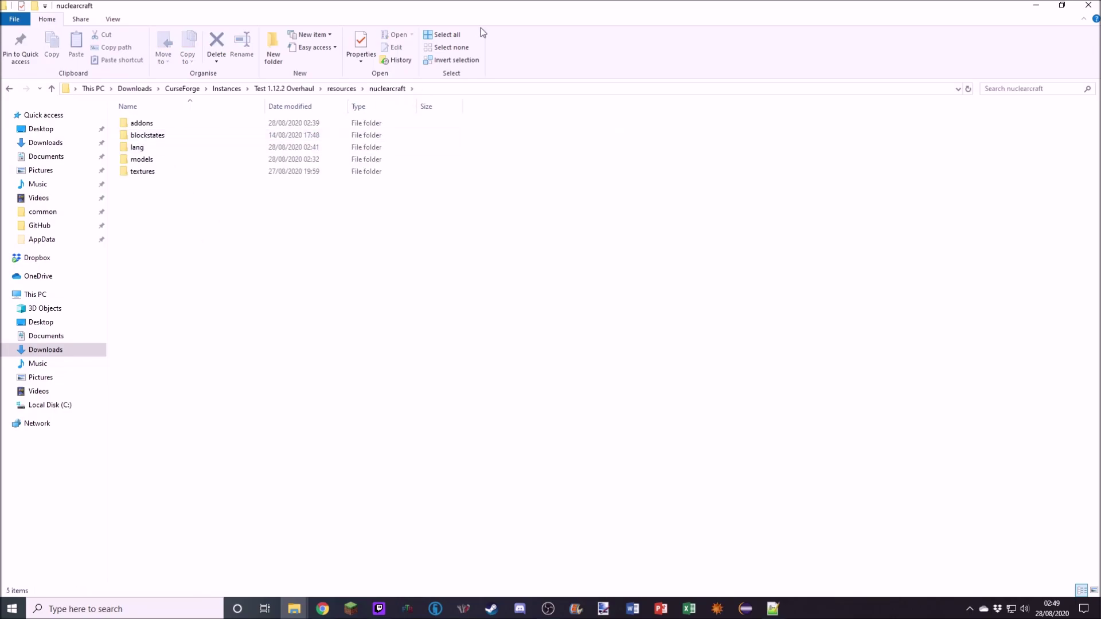
click(333, 90)
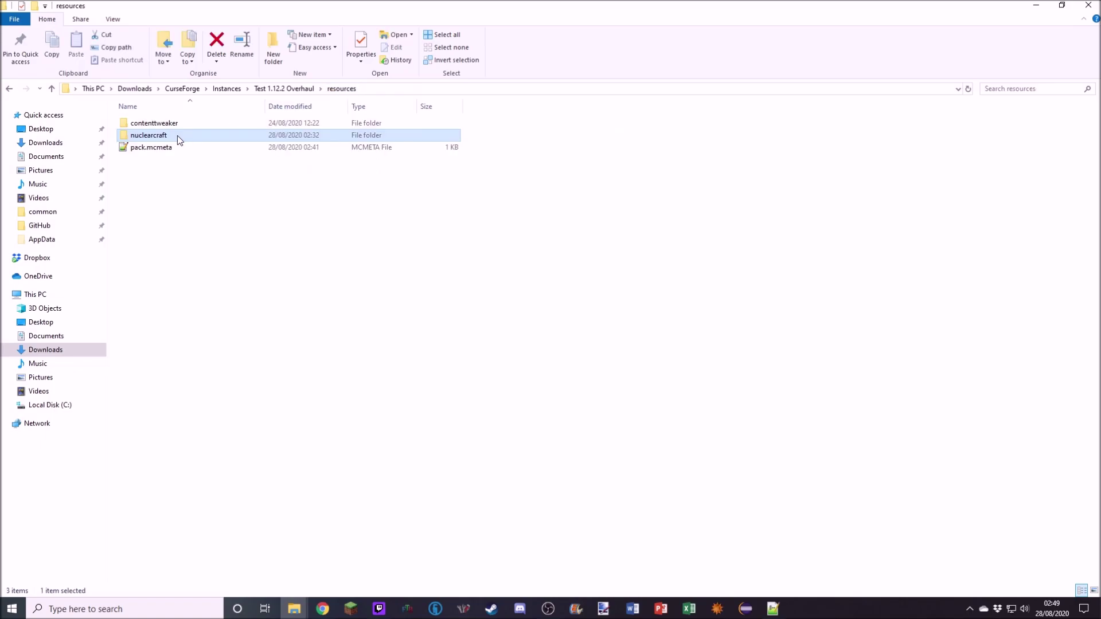
Examine the fuel texture images in the items textures folder of resources/contenttweaker
double_click(156, 122)
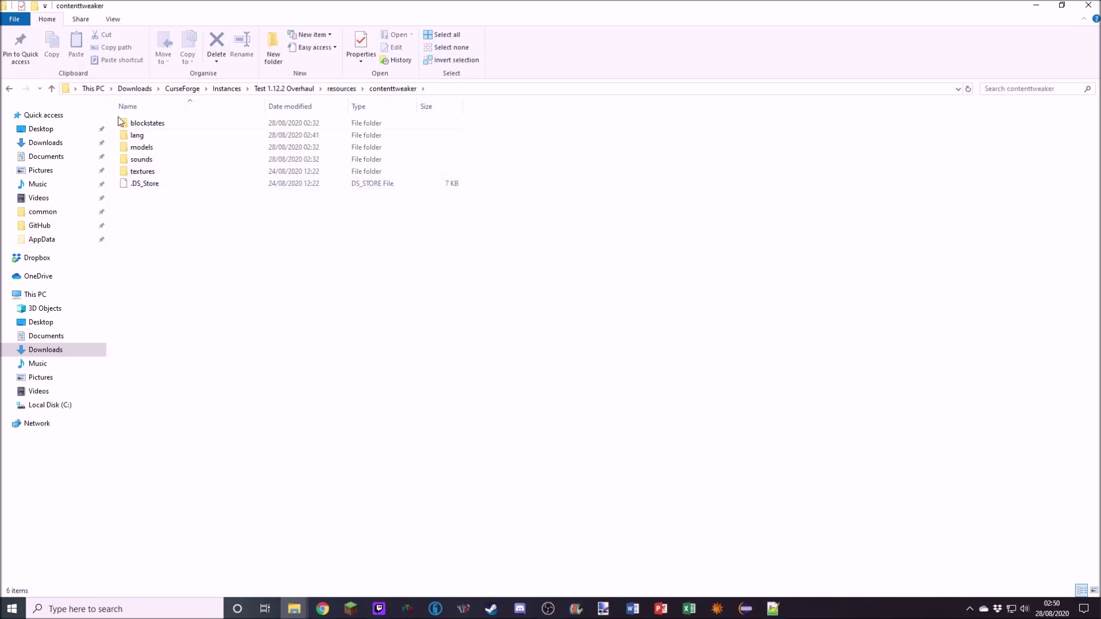
double_click(127, 173)
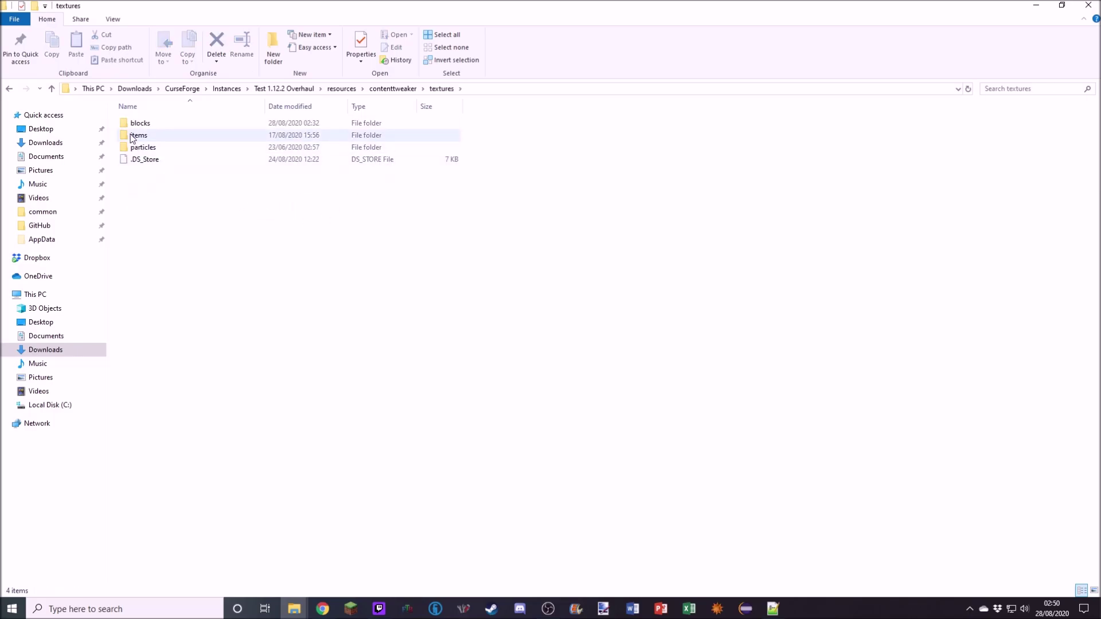
double_click(126, 137)
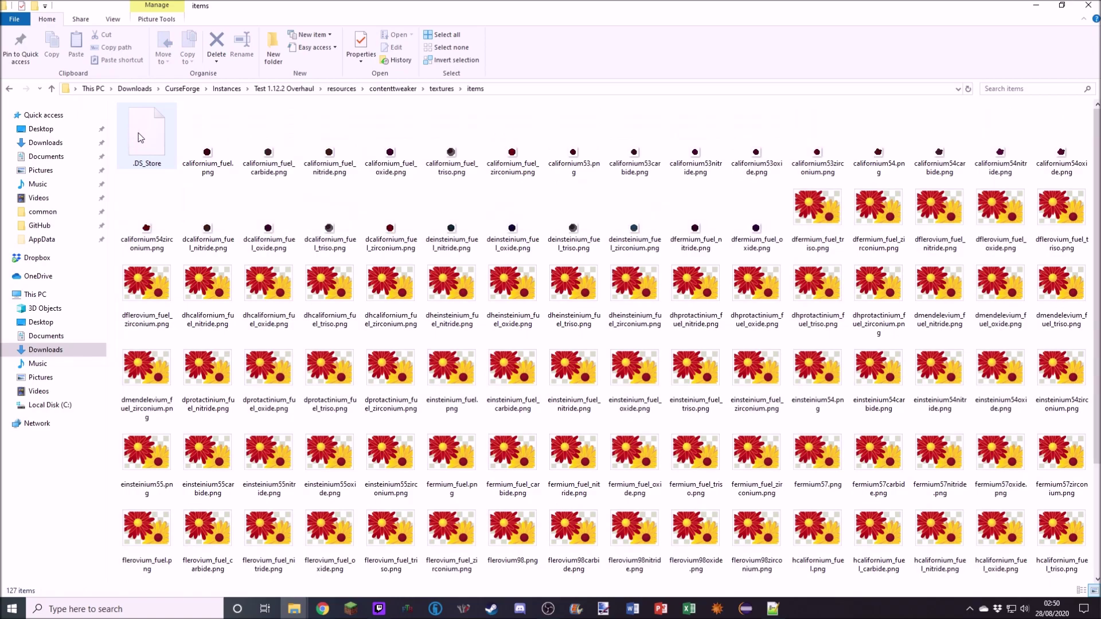
scroll(393, 261, down, 3)
scroll(496, 315, up, 3)
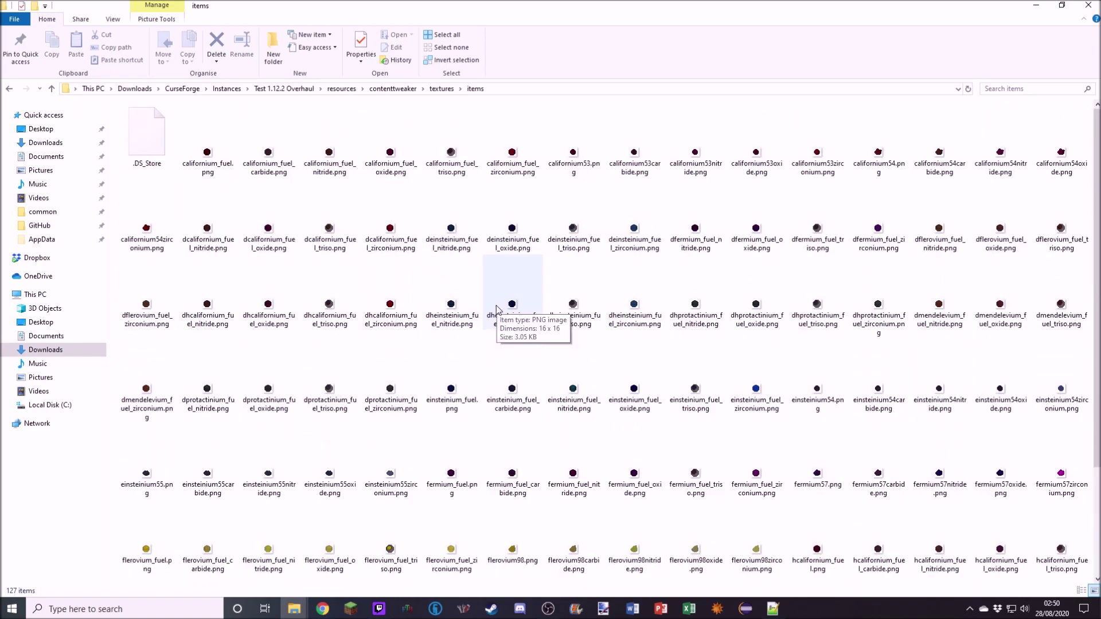
Return to the contenttweaker folder and examine the JSON files in its item models folder
click(437, 90)
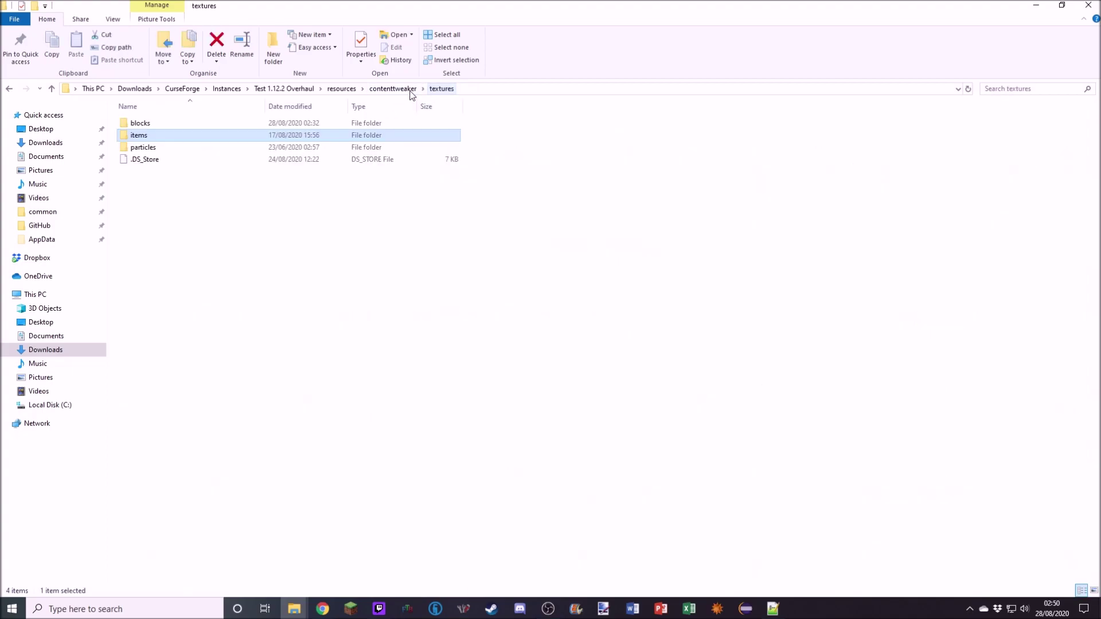
click(411, 90)
double_click(174, 147)
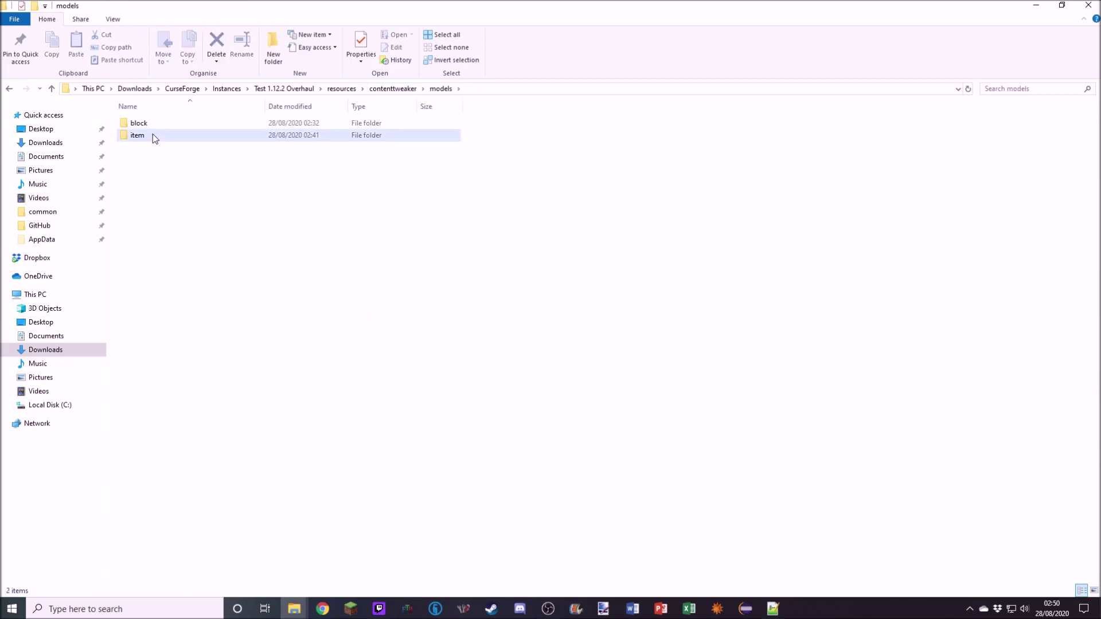
double_click(152, 138)
scroll(240, 230, down, 15)
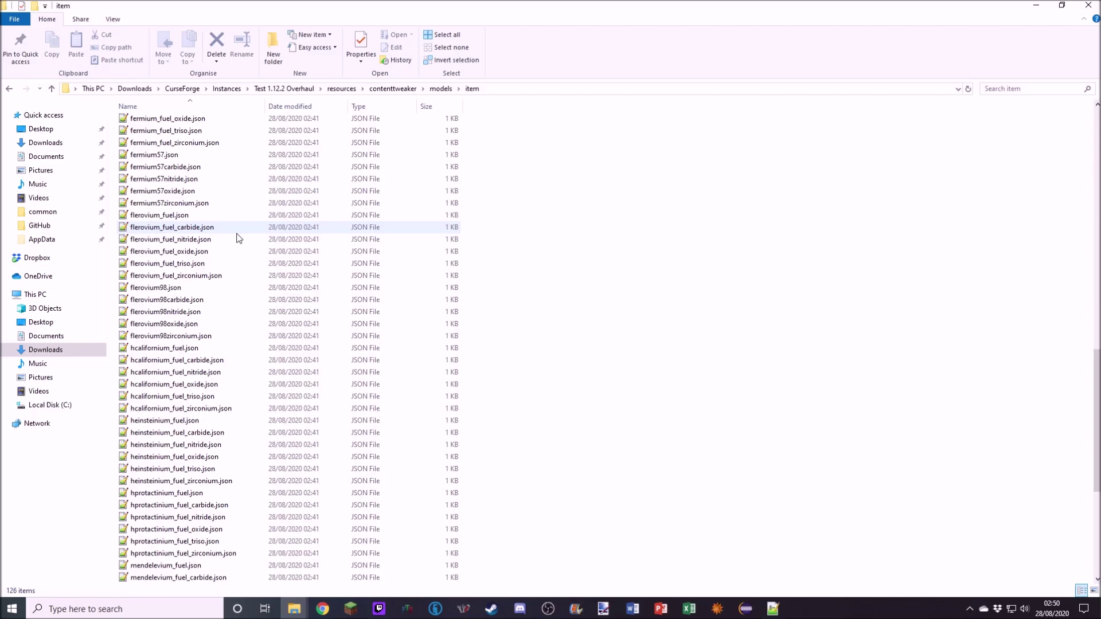
scroll(235, 246, up, 15)
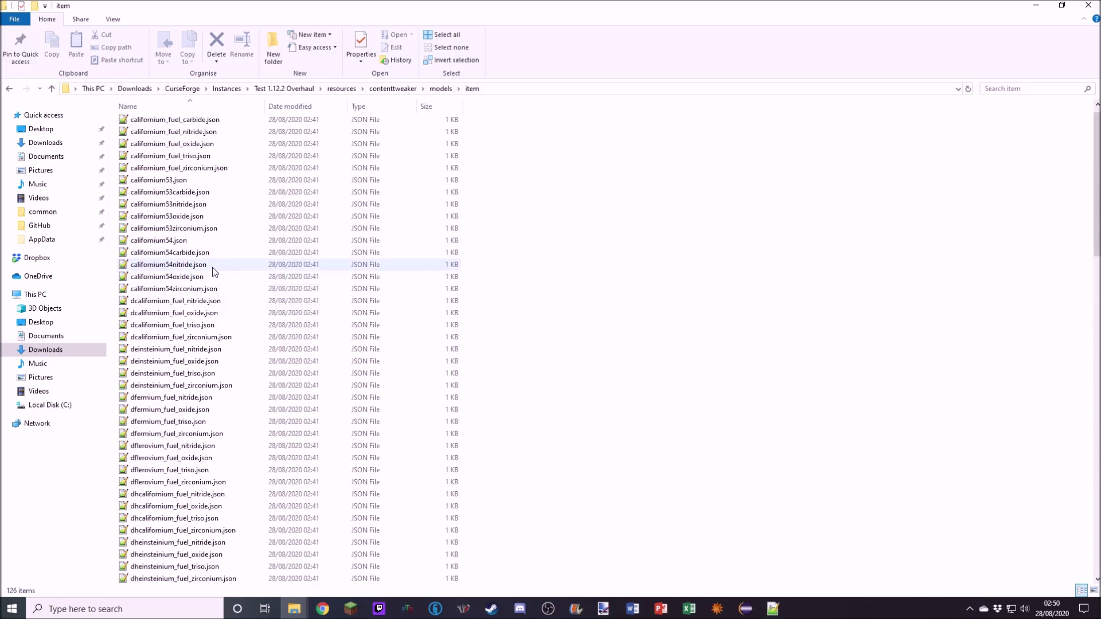
Go back to the instance's resources folder and examine the heat sink JSON files in nuclearcraft/blockstates
scroll(218, 274, up, 1)
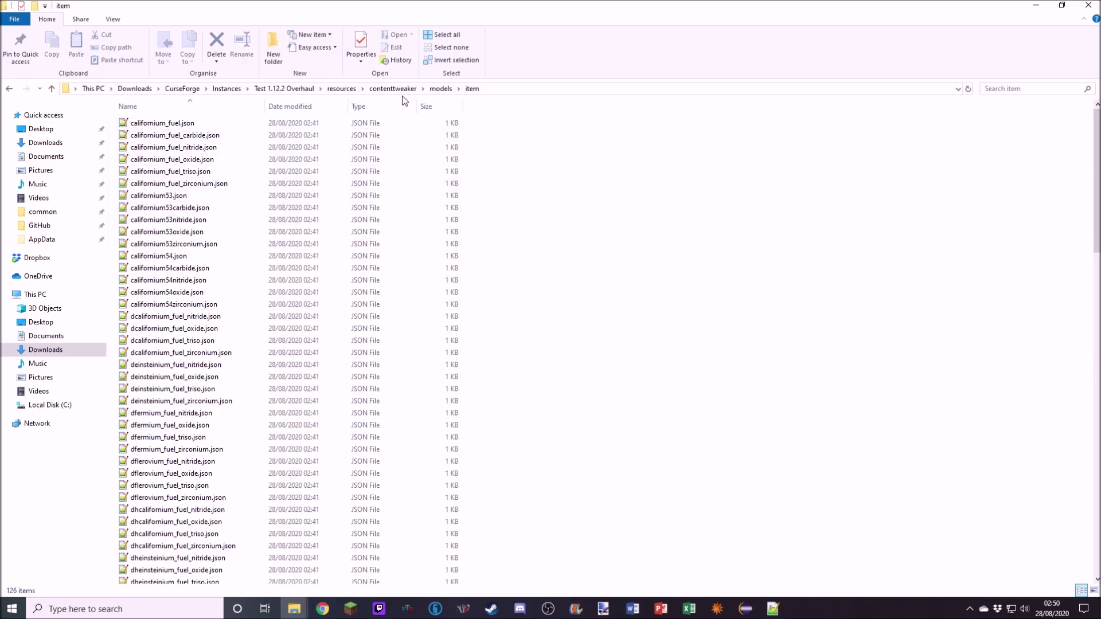
click(342, 89)
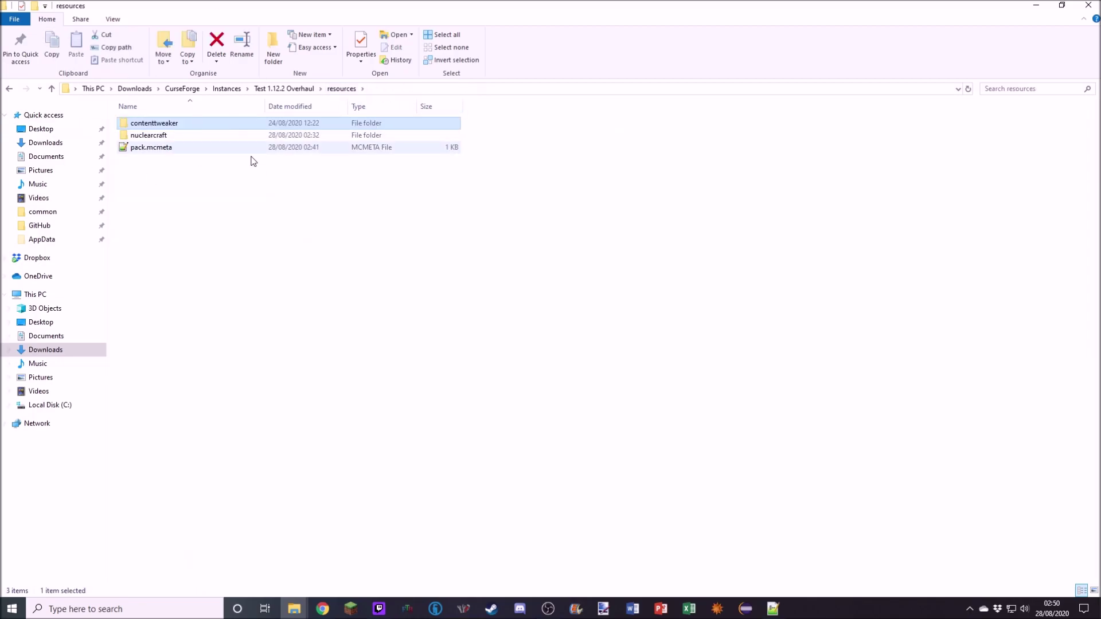
click(289, 88)
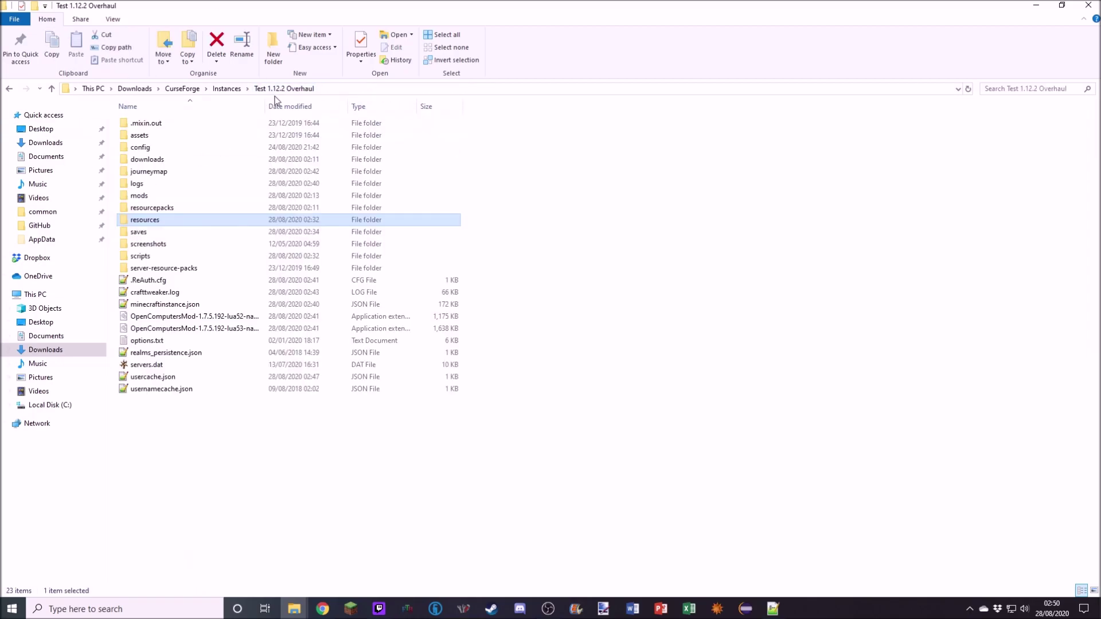
double_click(137, 221)
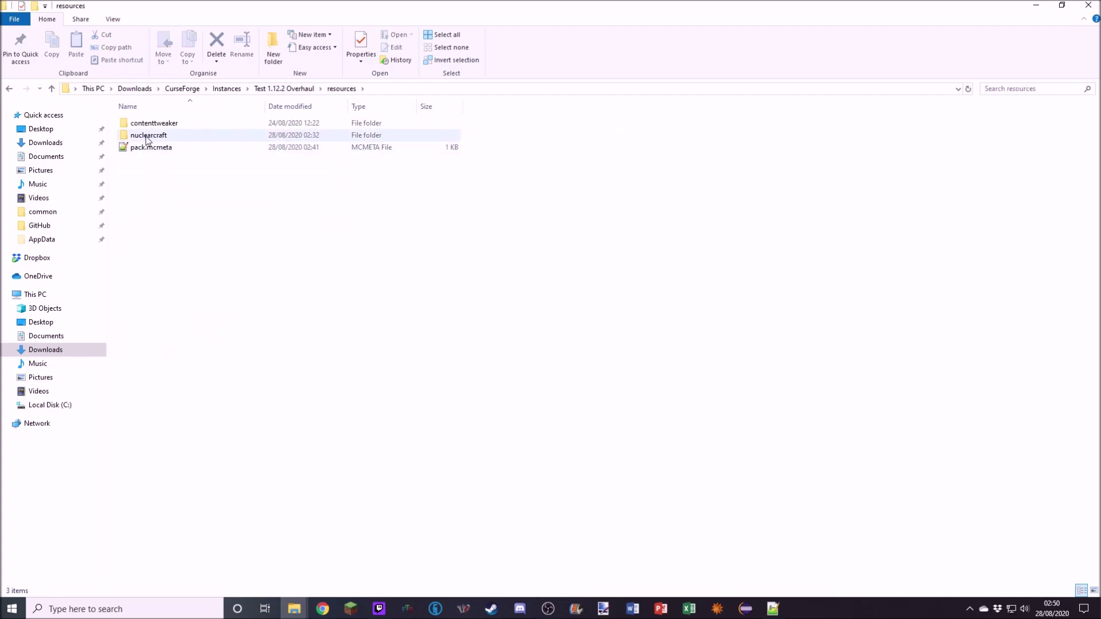
double_click(142, 135)
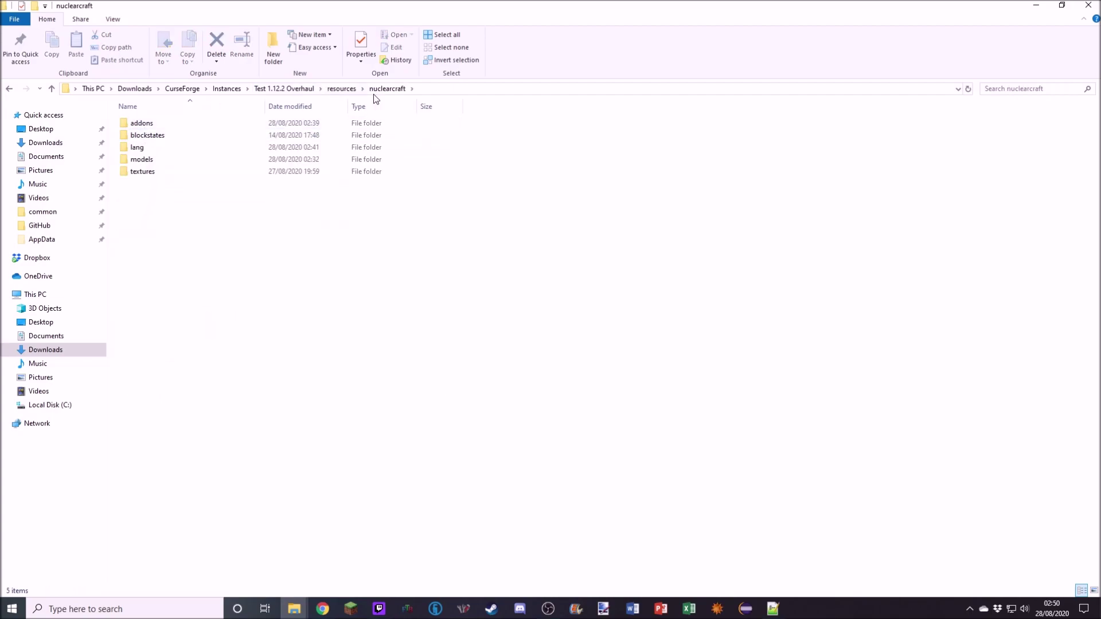
double_click(136, 136)
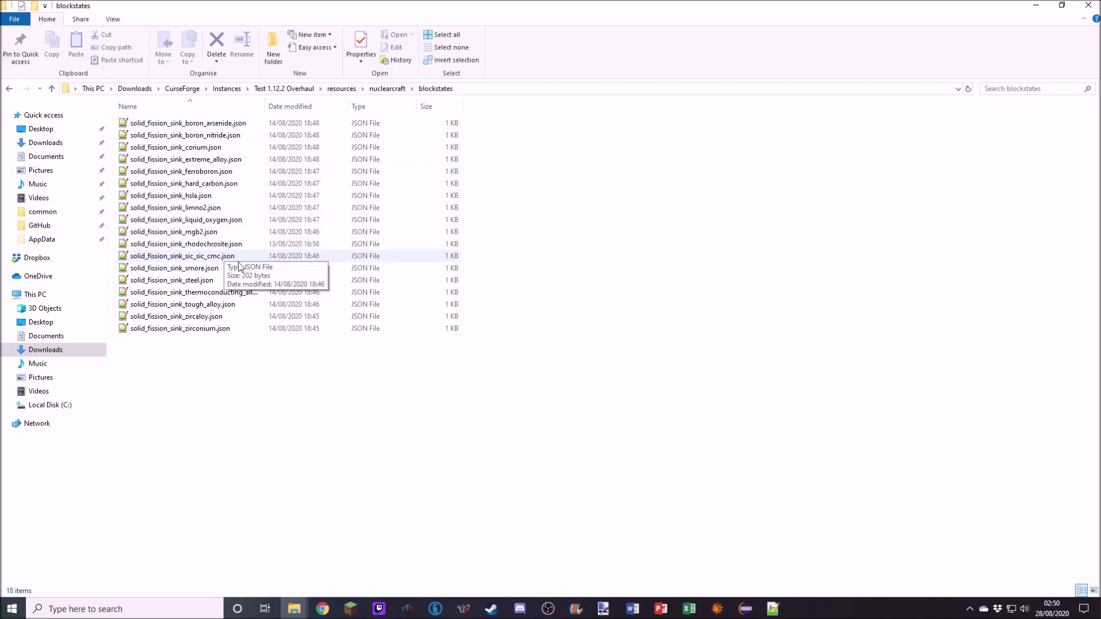
click(388, 90)
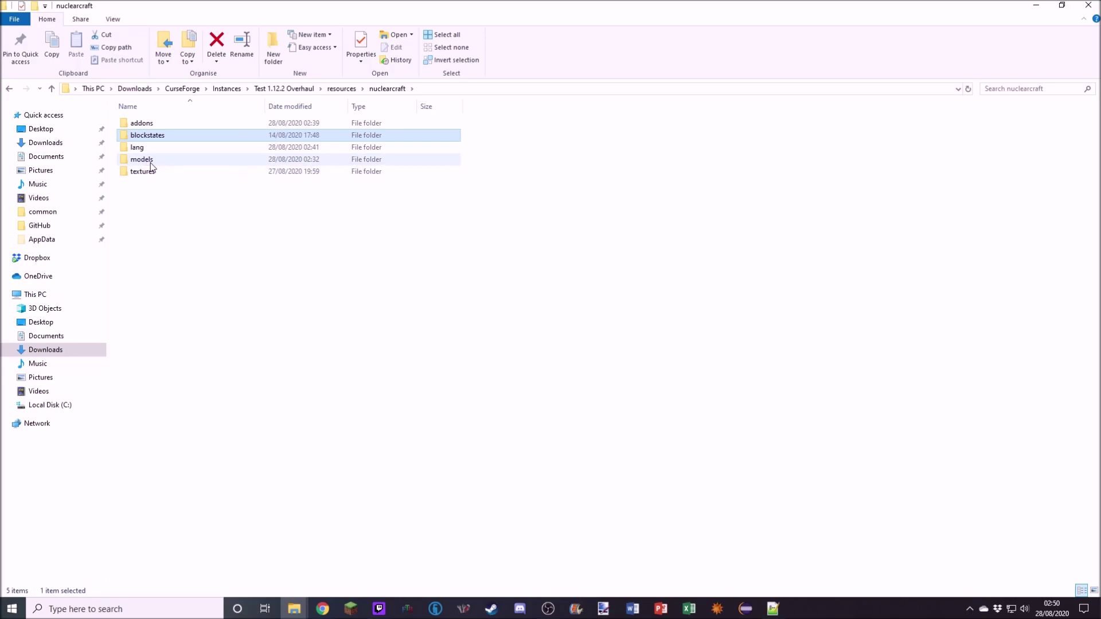
double_click(160, 141)
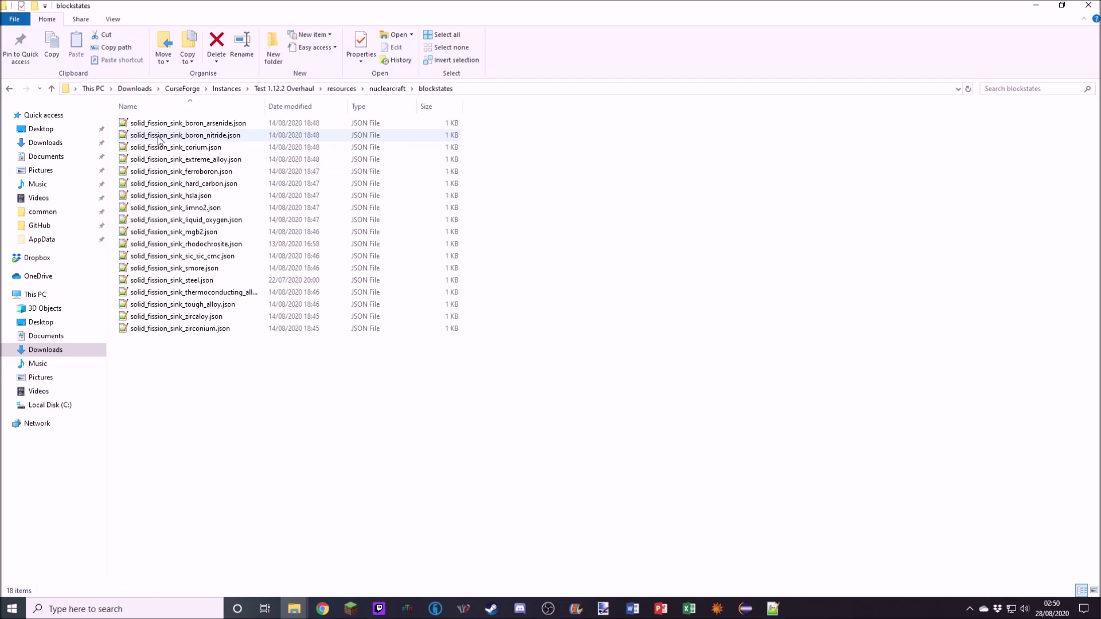
Examine the heat sink texture images in the blocks folder of resources/nuclearcraft/textures
click(388, 90)
double_click(166, 171)
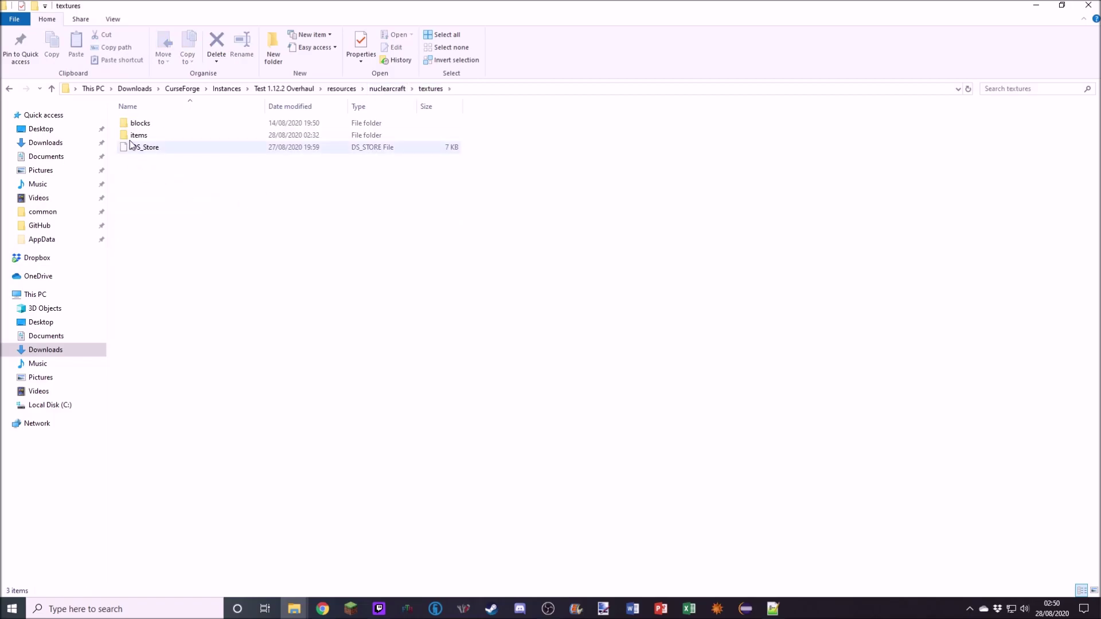
double_click(141, 122)
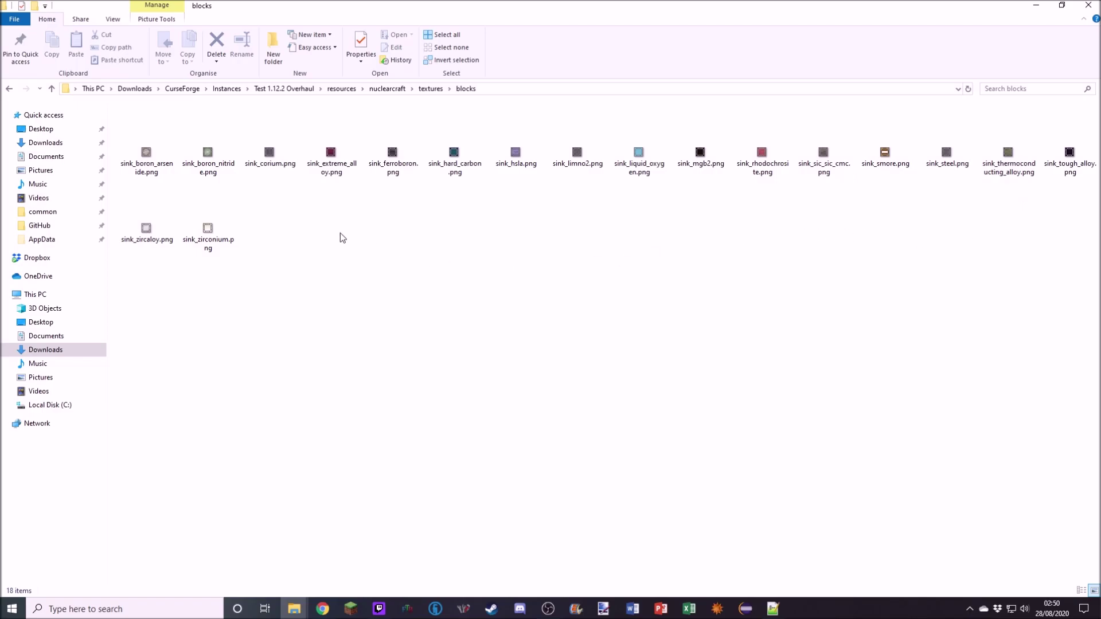
Return to the Test 1.12.2 Overhaul folder and examine the script files in scripts/nuclearcraft/MoarFuels
click(401, 89)
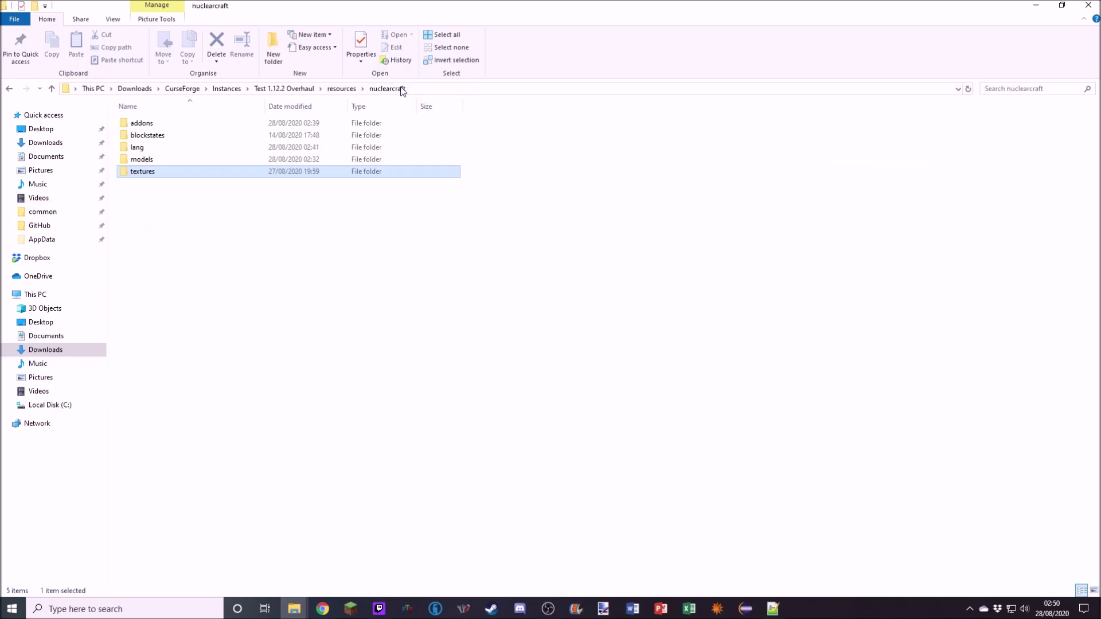
click(326, 89)
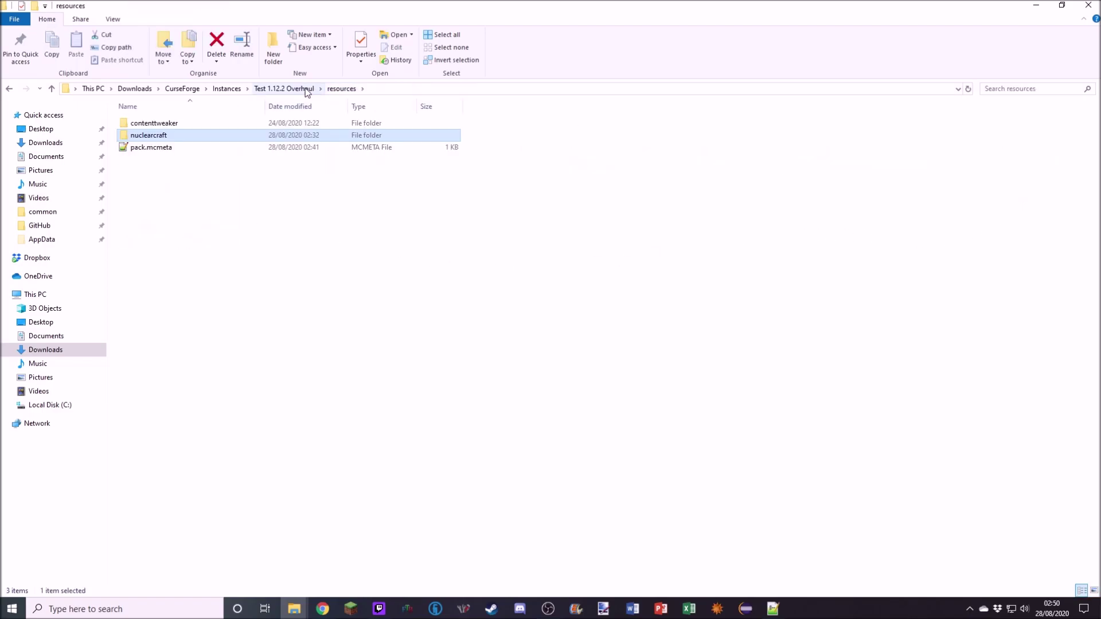
click(283, 89)
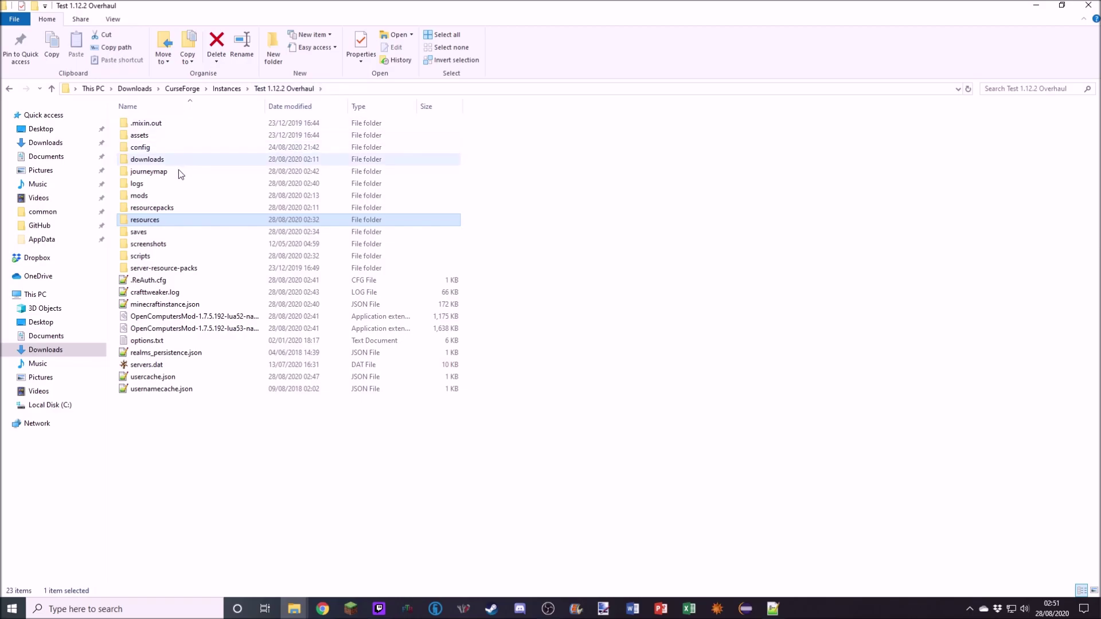
double_click(148, 255)
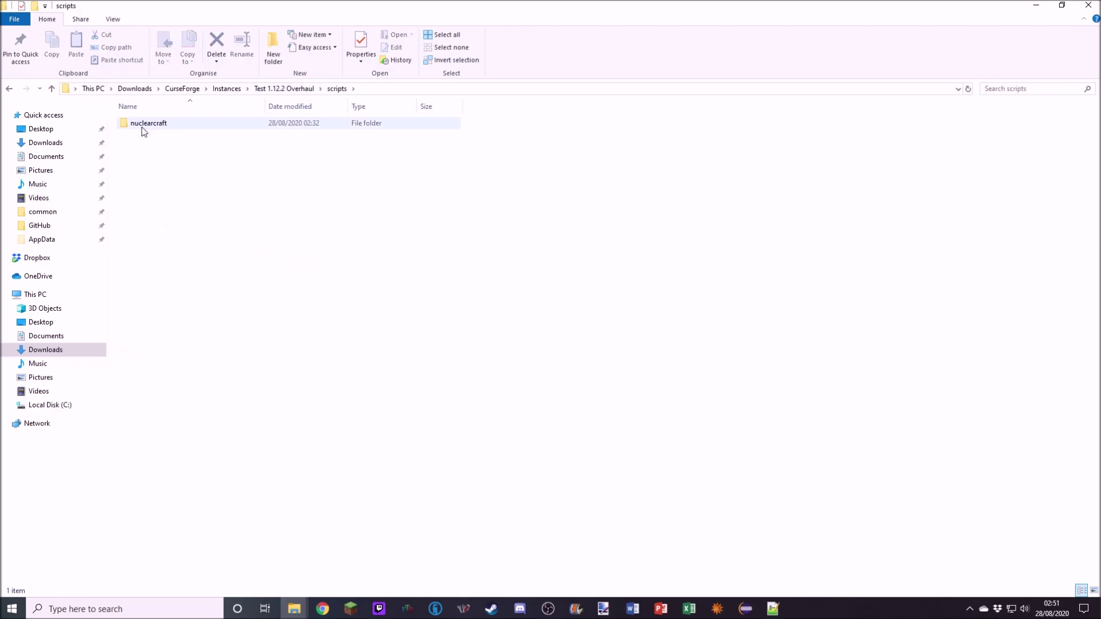
double_click(163, 124)
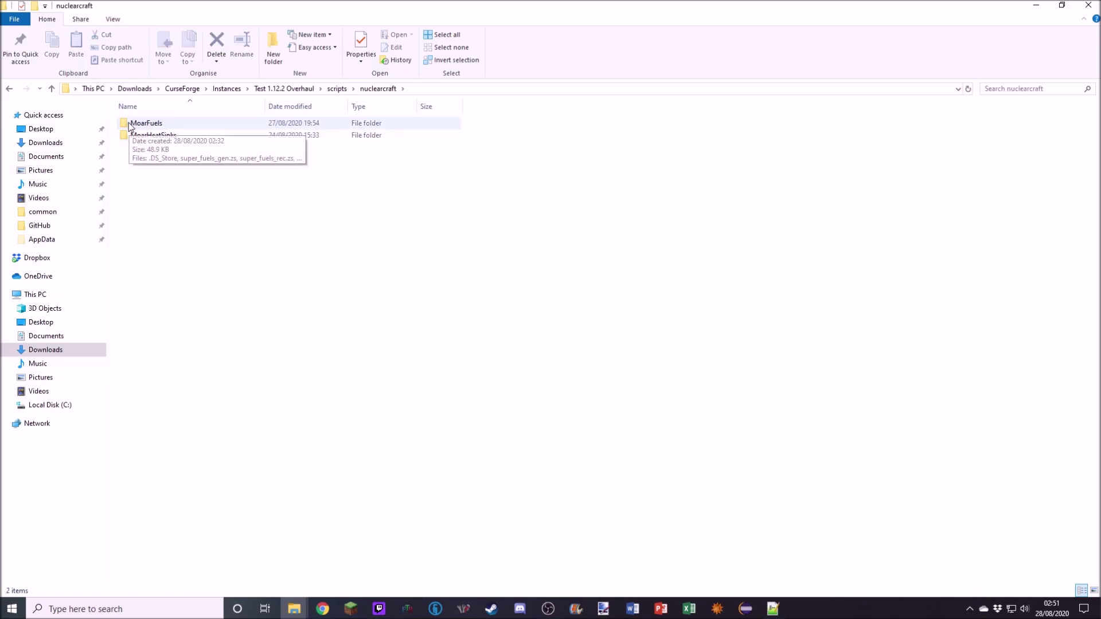
mouse_move(154, 145)
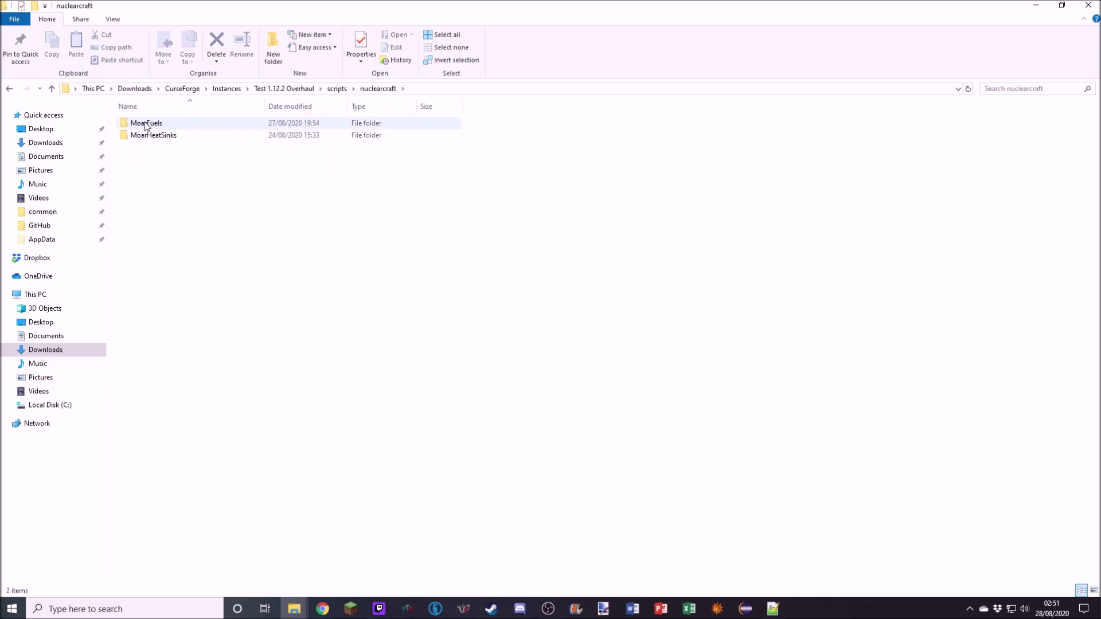
double_click(151, 124)
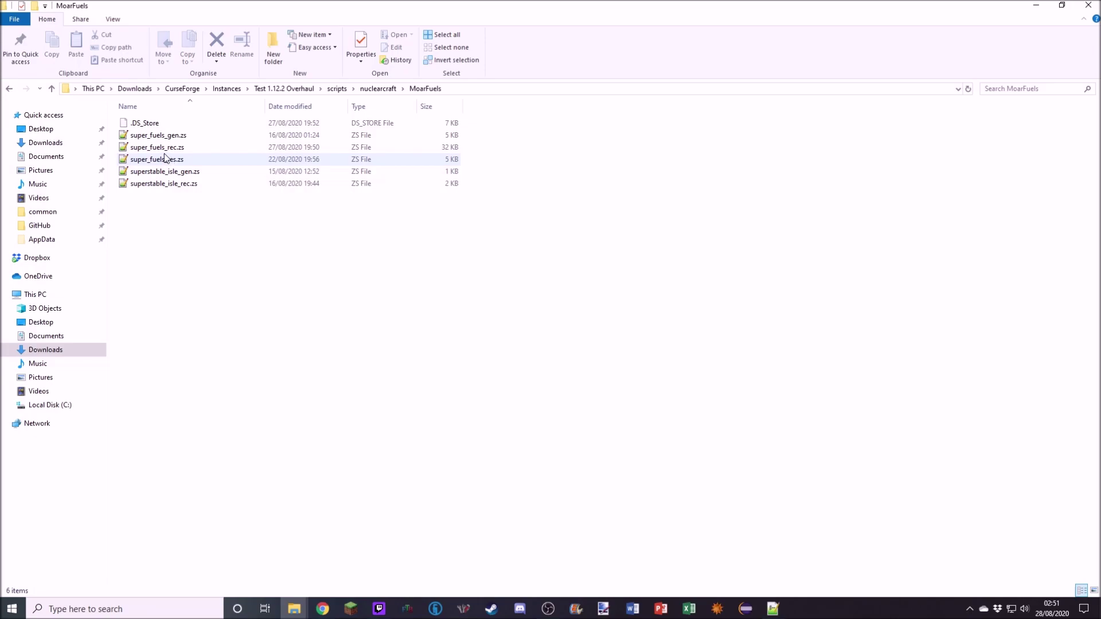
Open moreHeatSinksNC_gen.zs from the MoarHeatSinks scripts folder in the text editor
click(378, 88)
double_click(127, 135)
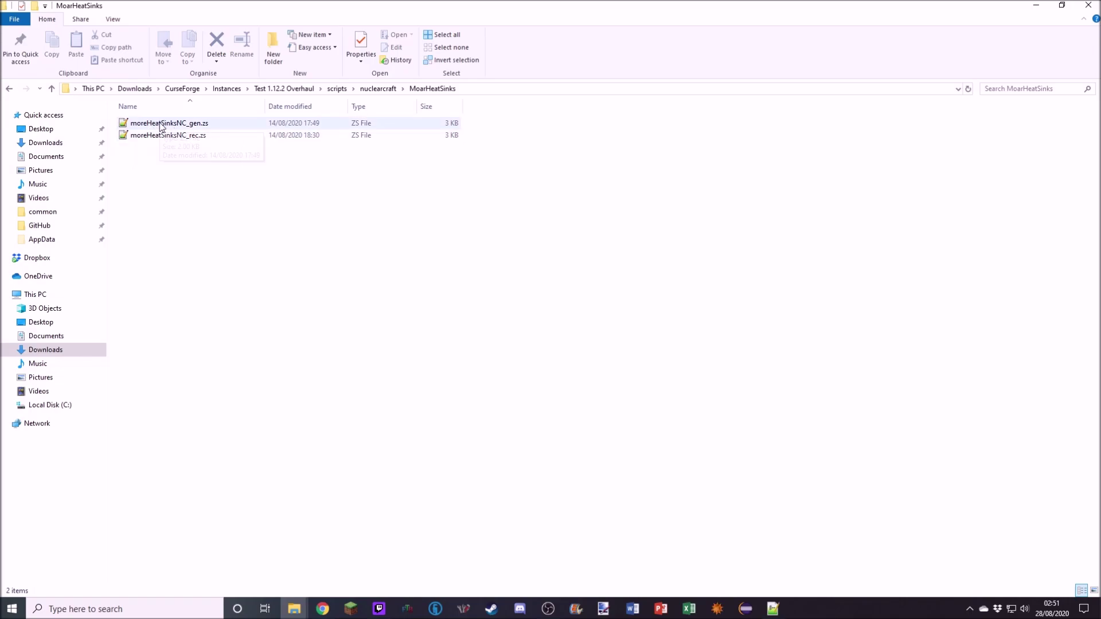
double_click(166, 124)
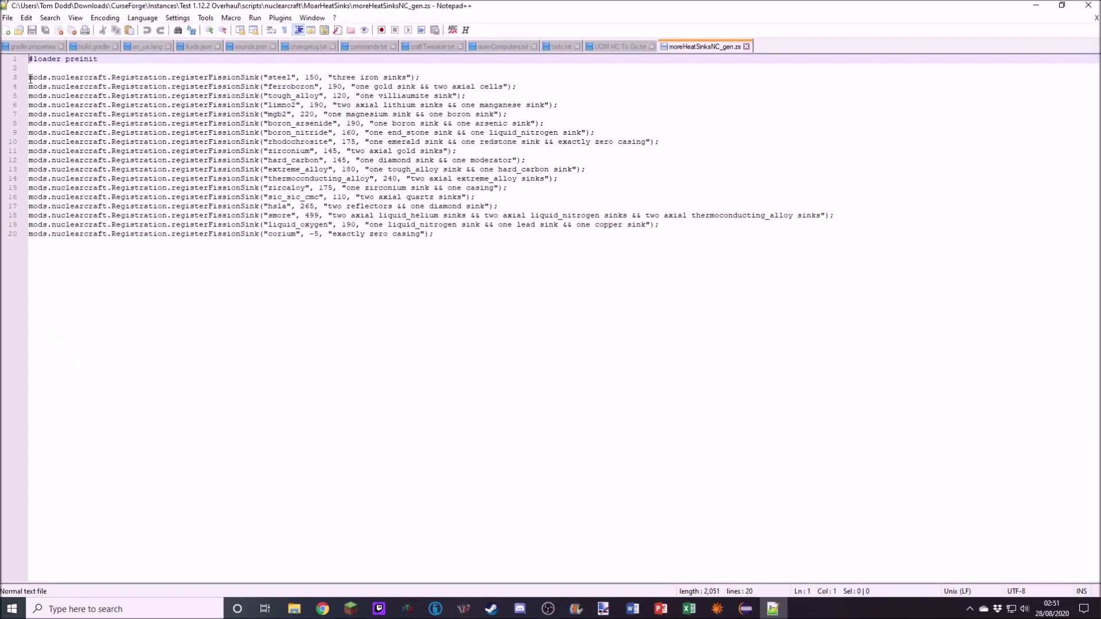
Examine the steel sink's registerFissionSink line, including its name, cooling value and placement rule
drag(30, 79, 427, 80)
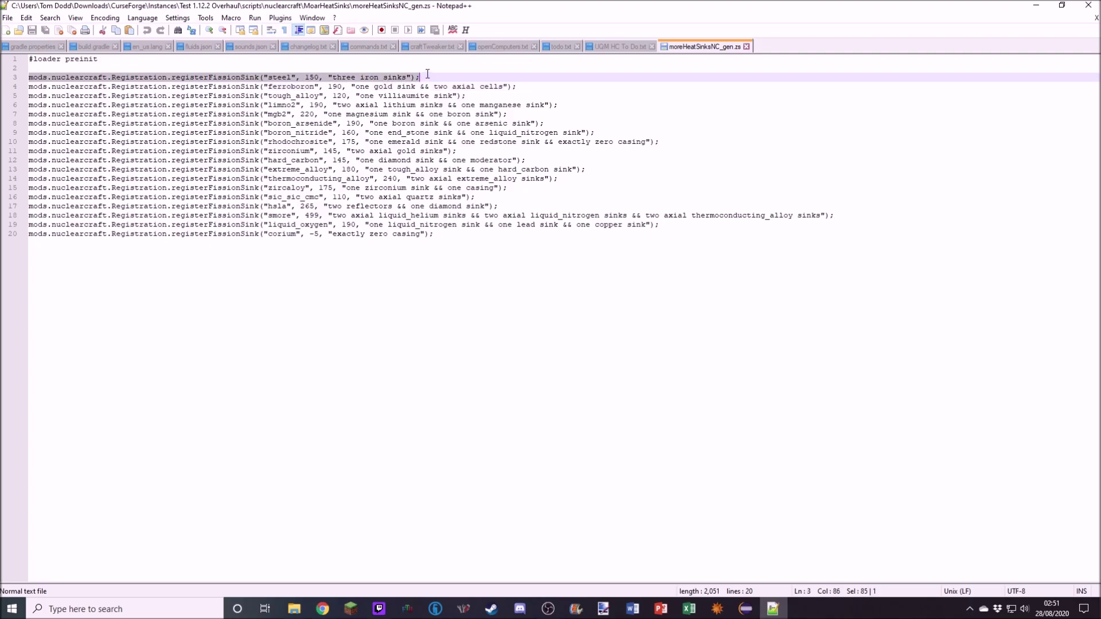
click(465, 74)
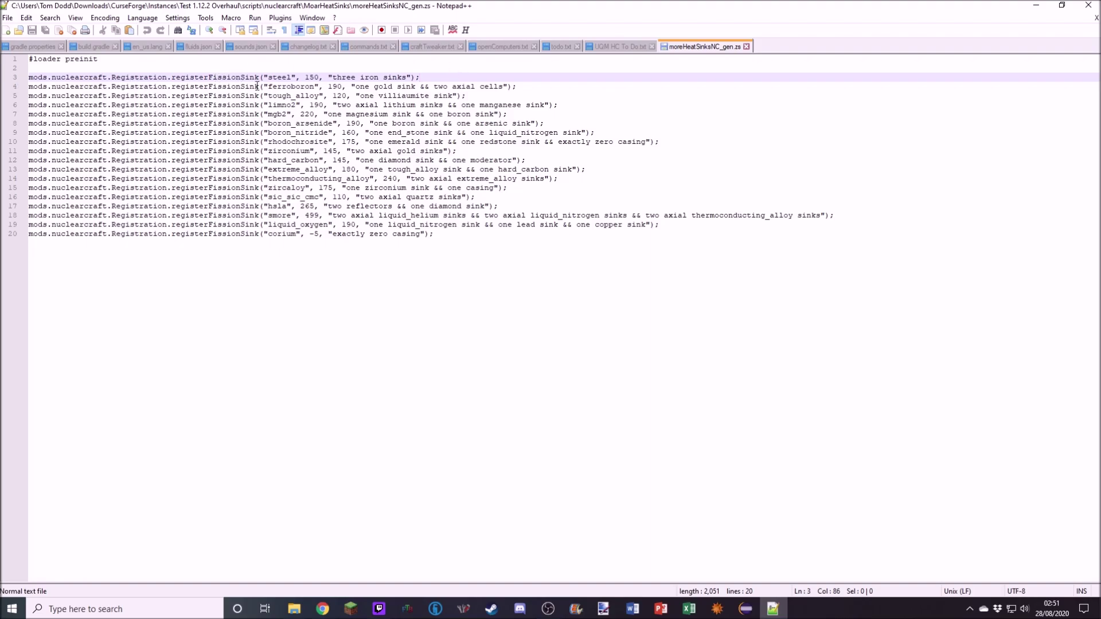
drag(275, 77, 297, 77)
double_click(311, 77)
drag(329, 78, 412, 80)
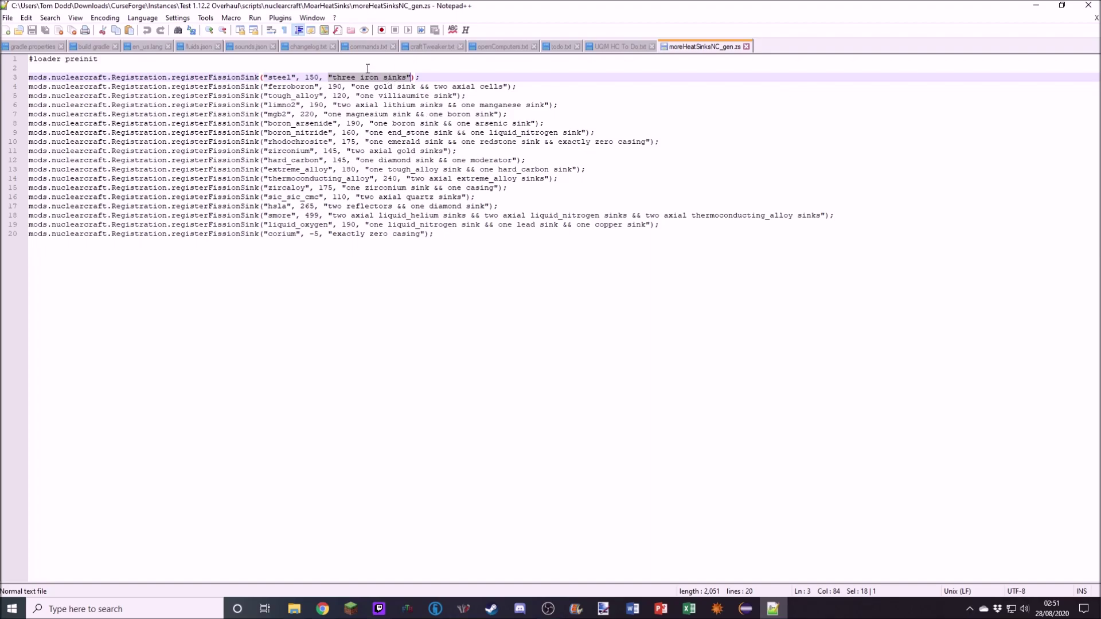
click(324, 77)
drag(329, 77, 403, 81)
click(330, 77)
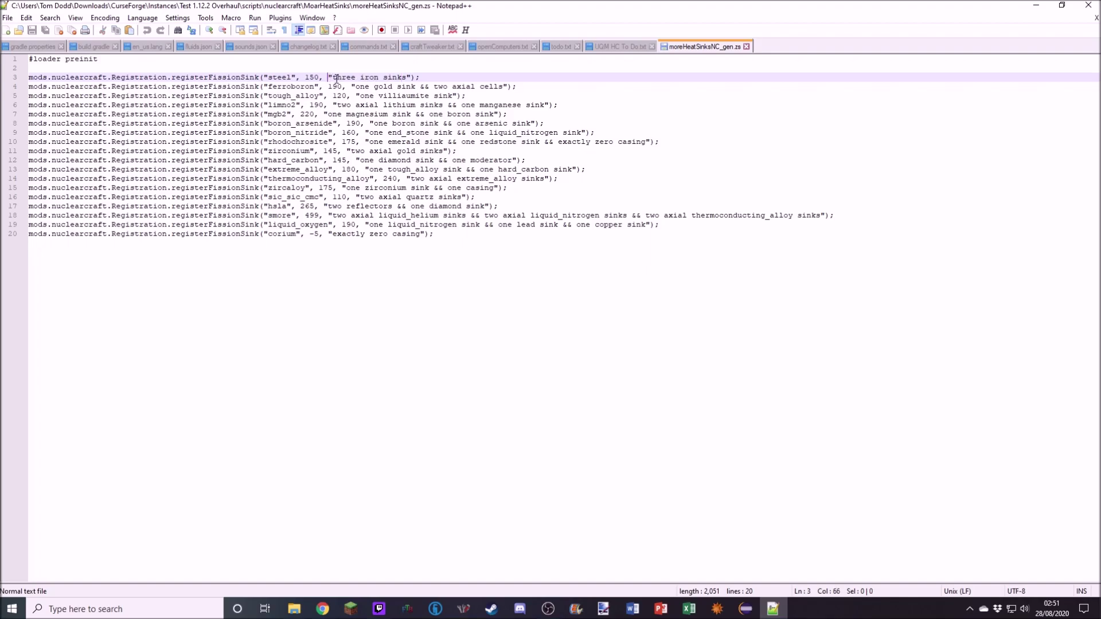
Examine the placement rule of the mgb2 sink and the end of the heat sink registration list
drag(324, 114, 499, 115)
click(328, 116)
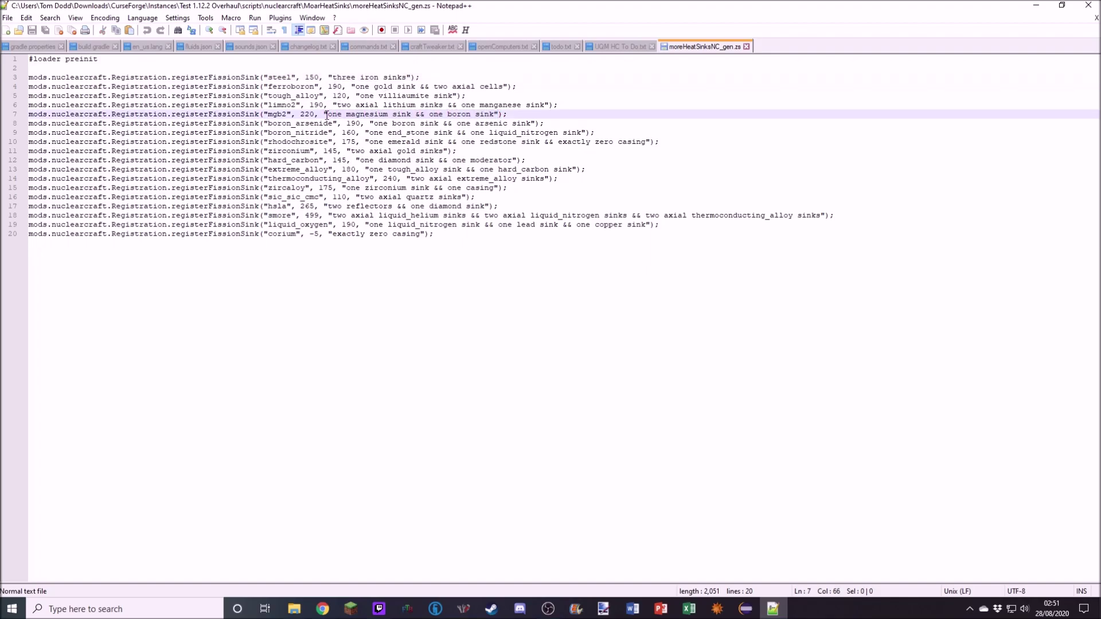
click(512, 115)
click(308, 260)
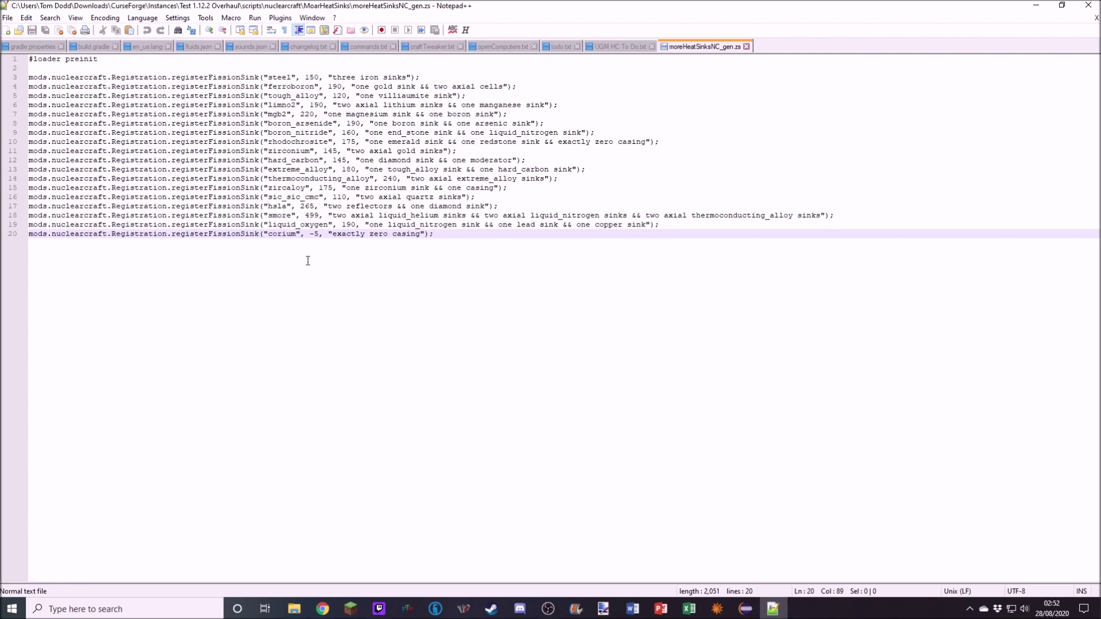
Switch to the instance folder in File Explorer and open en_us.lang from resources/nuclearcraft/addons/MoarFuels/lang
double_click(204, 150)
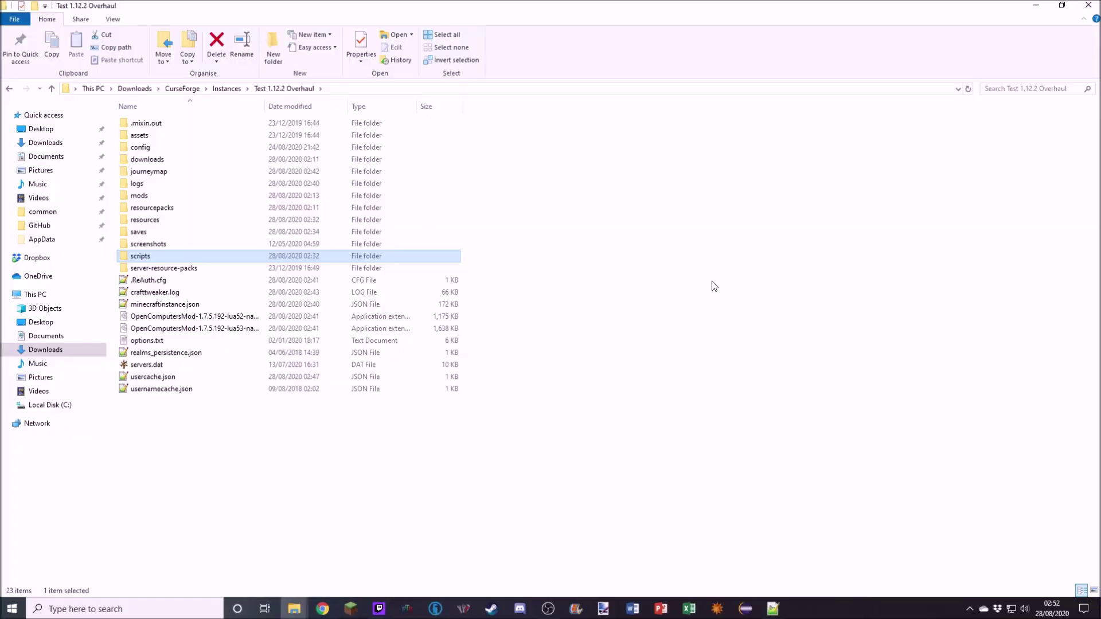
double_click(148, 221)
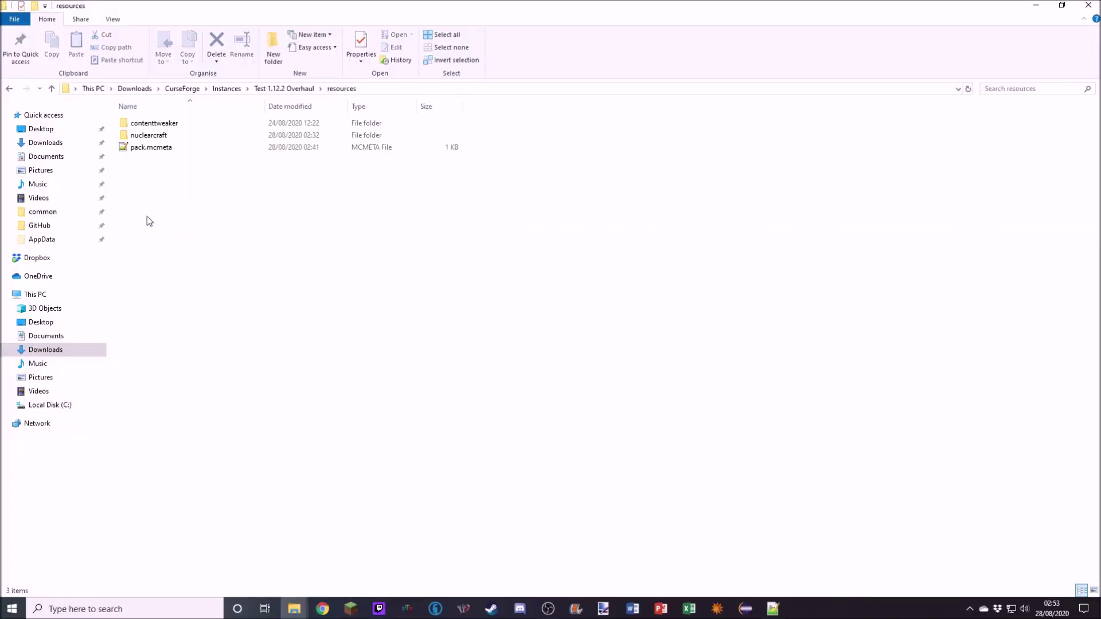
double_click(154, 135)
double_click(164, 121)
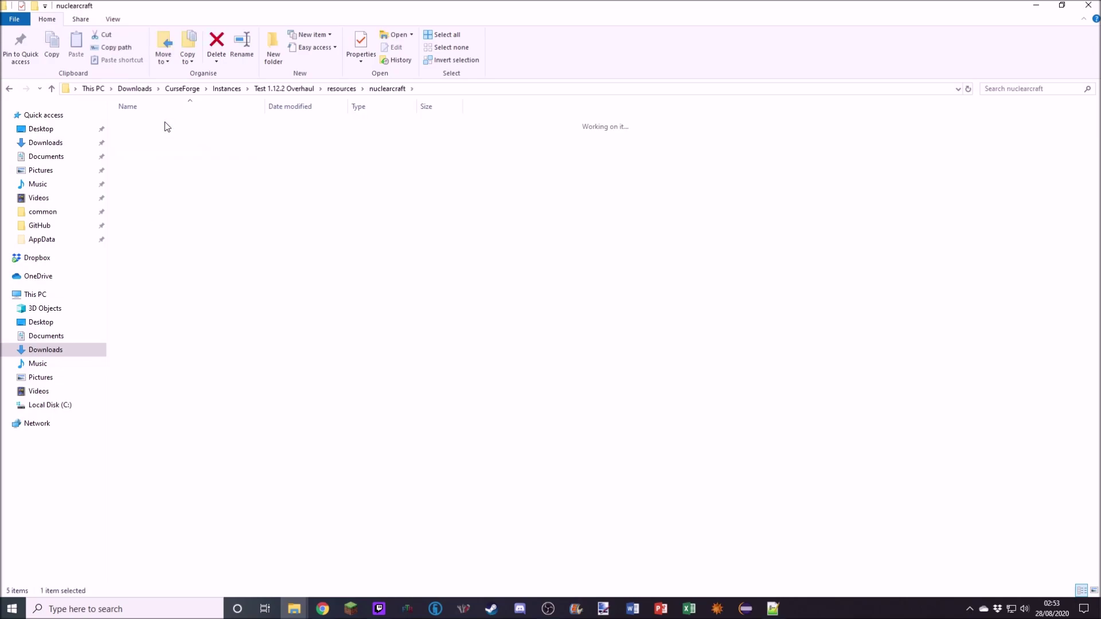
double_click(150, 122)
double_click(154, 133)
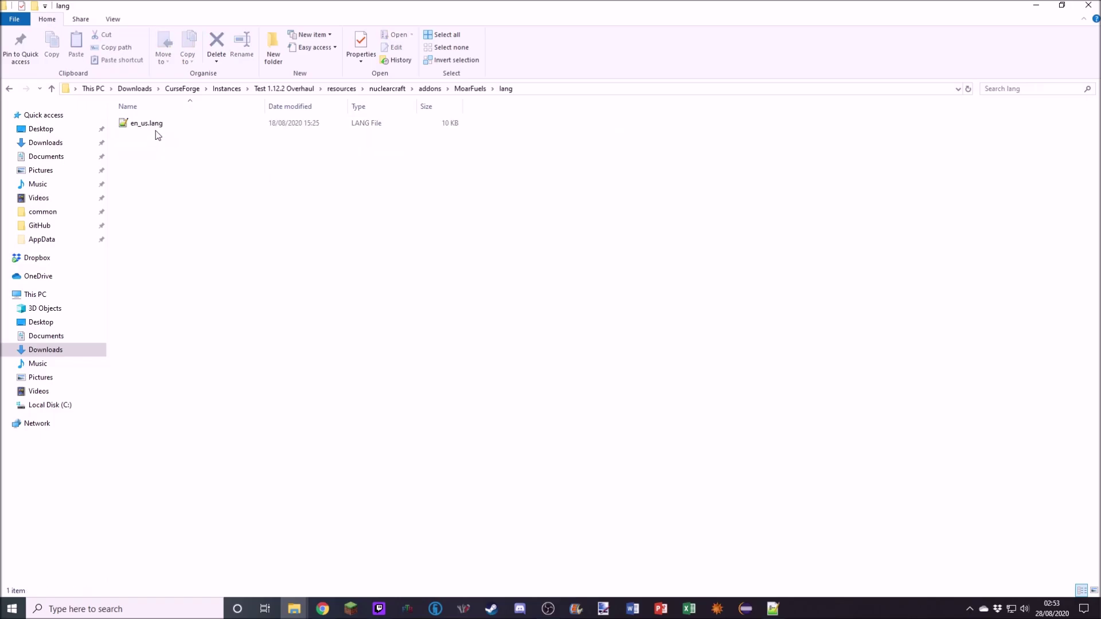
double_click(155, 124)
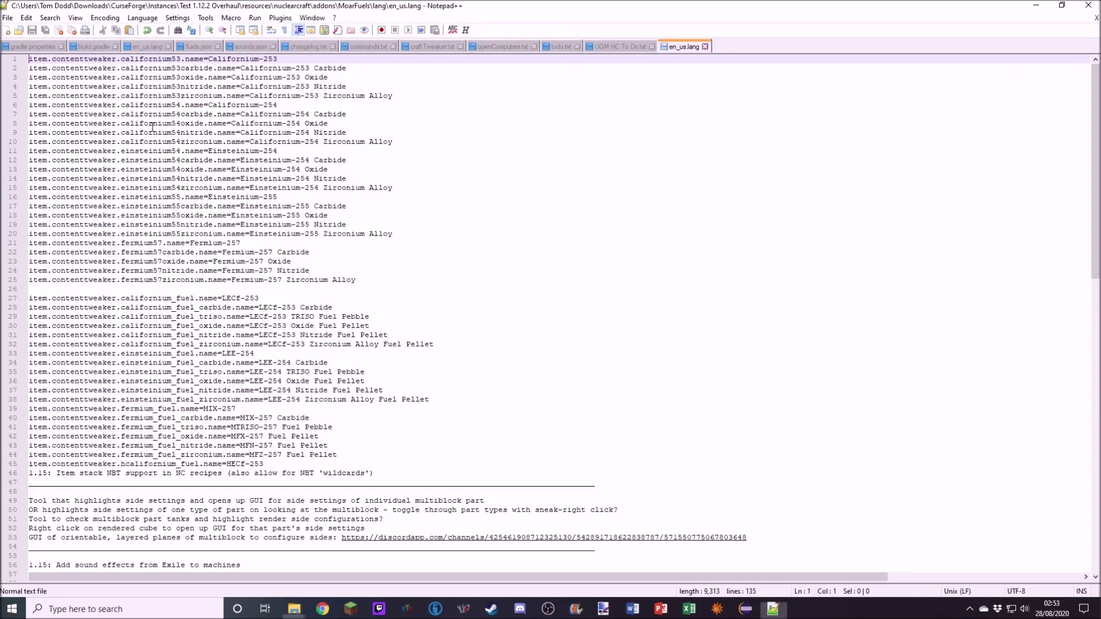
Examine the item name entries in en_us.lang, focusing on the californium54carbide line
scroll(159, 125, up, 7)
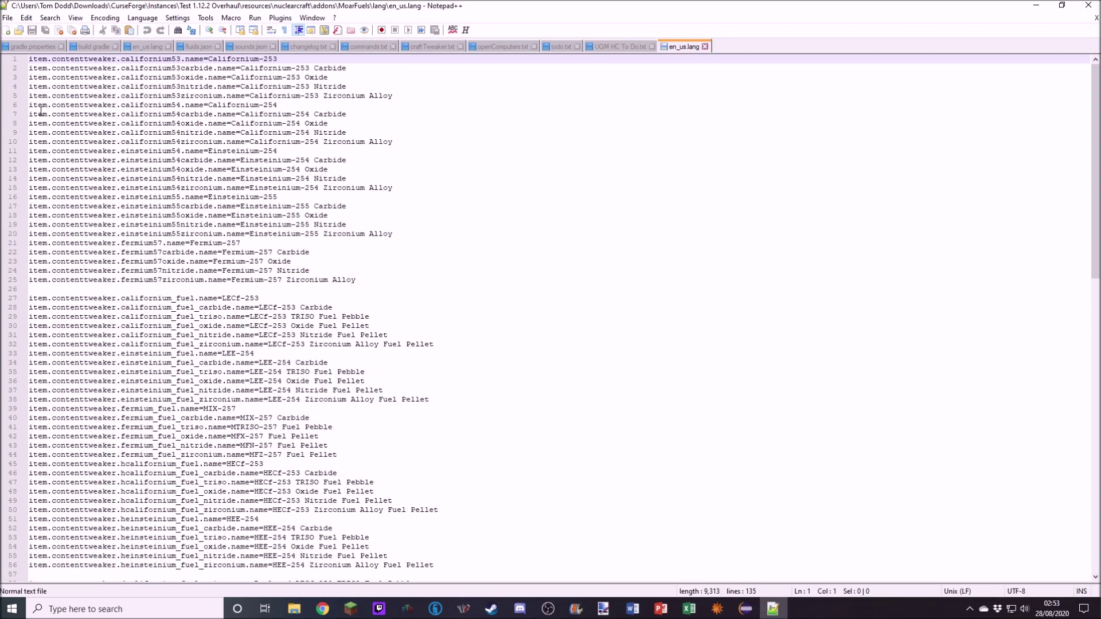
drag(30, 112, 235, 115)
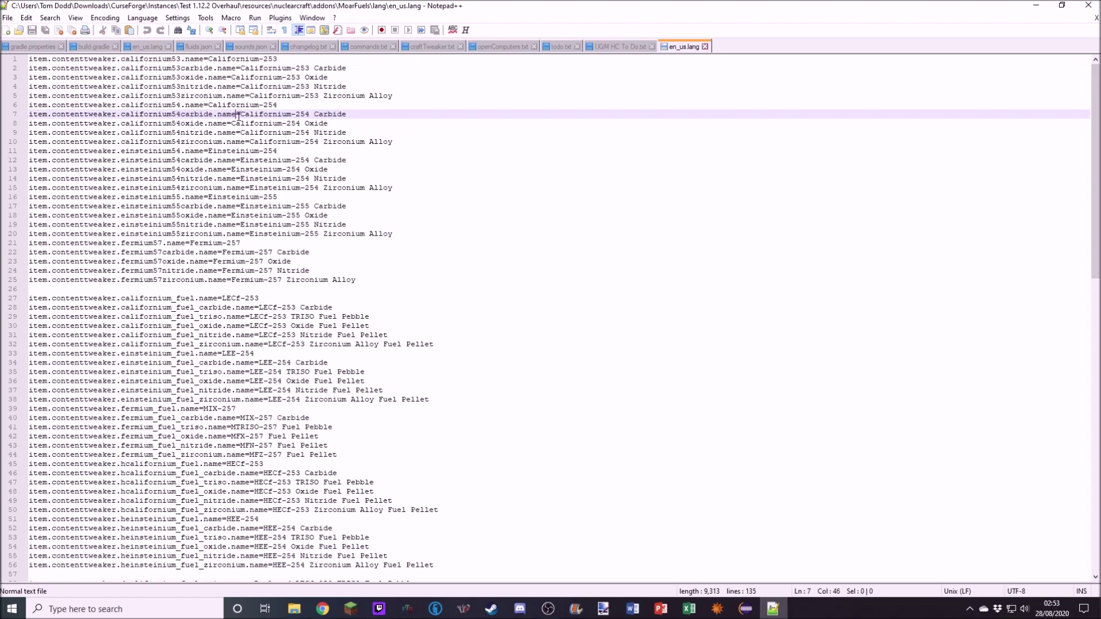
click(336, 114)
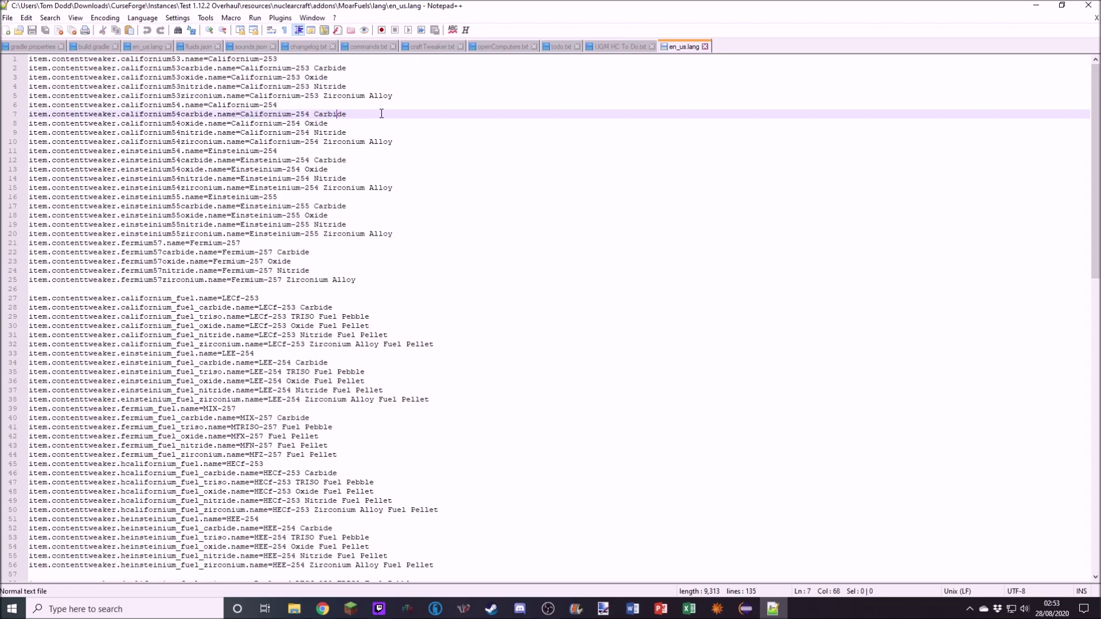
Close en_us.lang and switch back to the addon's lang folder in File Explorer
click(704, 47)
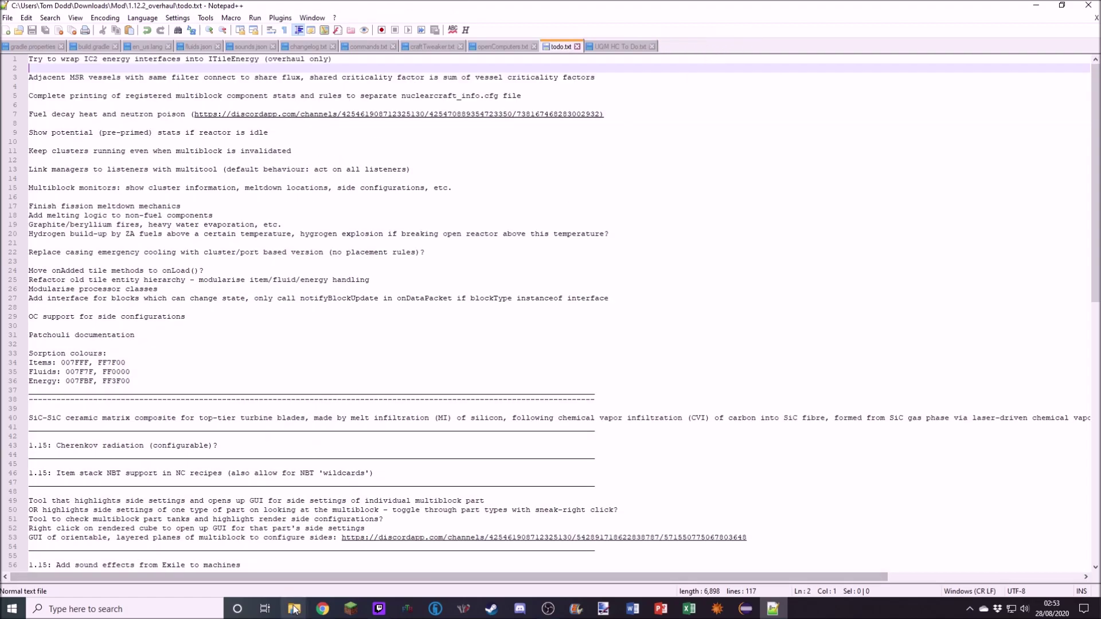
mouse_move(294, 609)
click(260, 574)
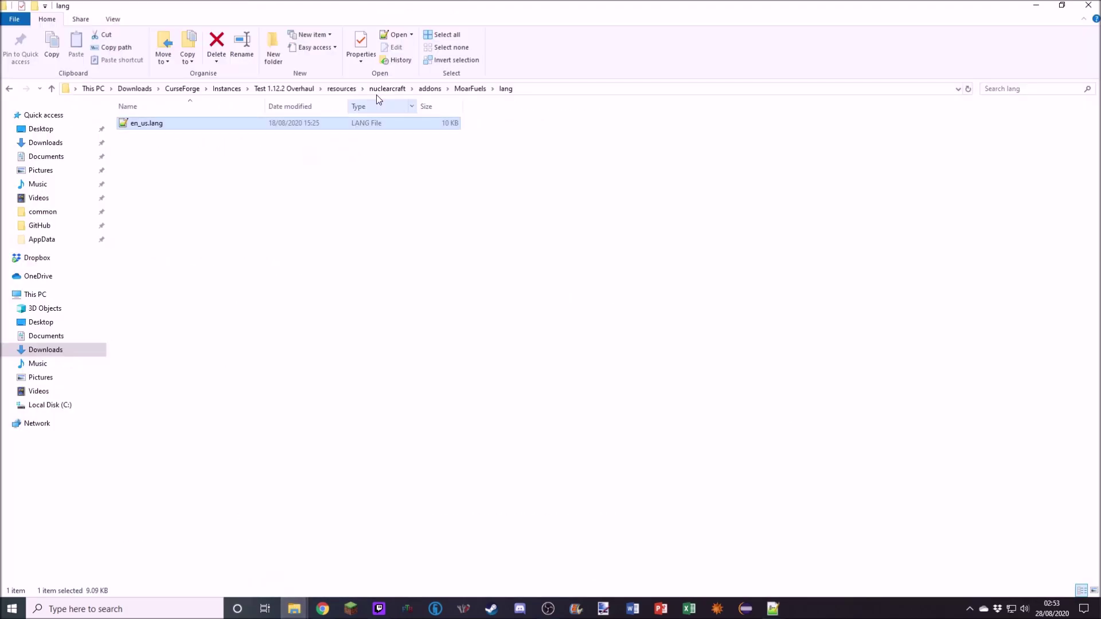
Open the Moar Heat Sinks language file en_us.lang from addons/MoarHeatSinks/lang
click(463, 90)
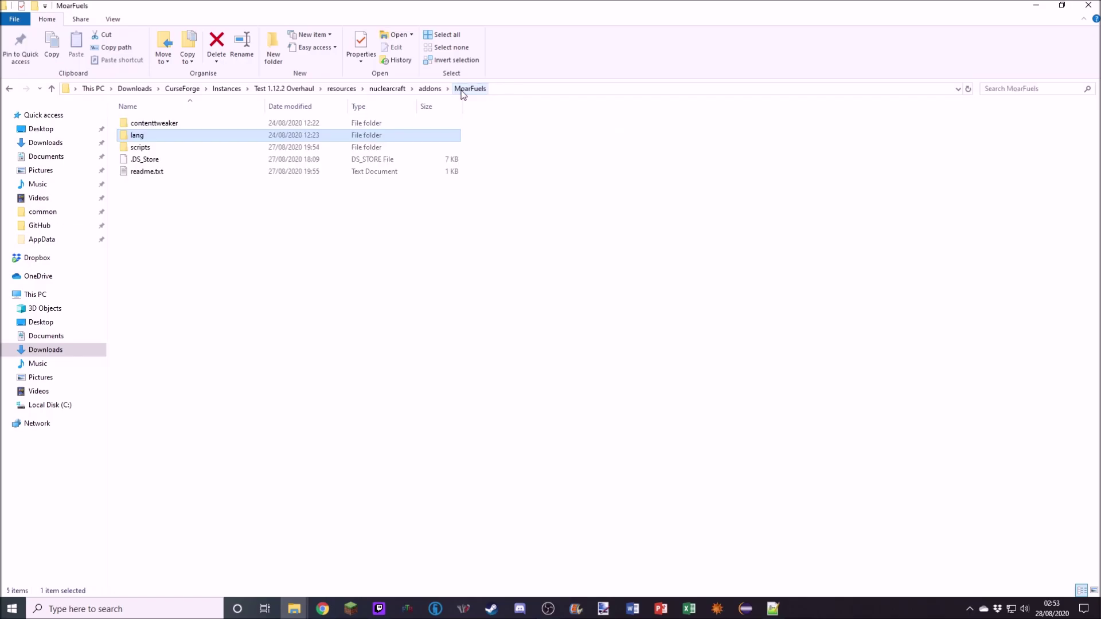
click(429, 90)
double_click(164, 135)
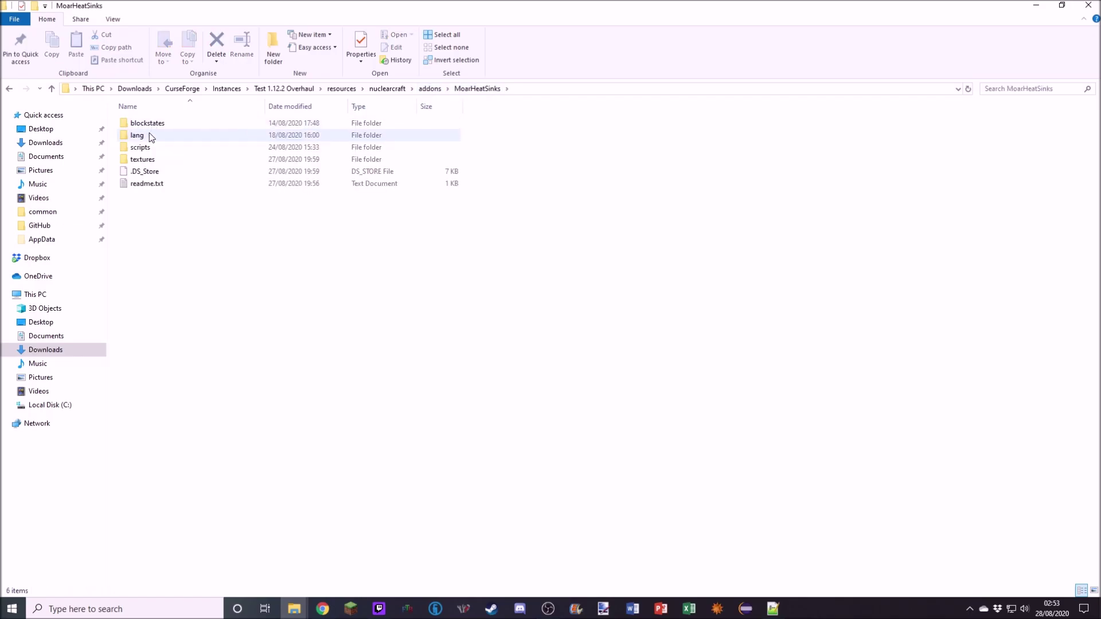
double_click(149, 137)
double_click(146, 126)
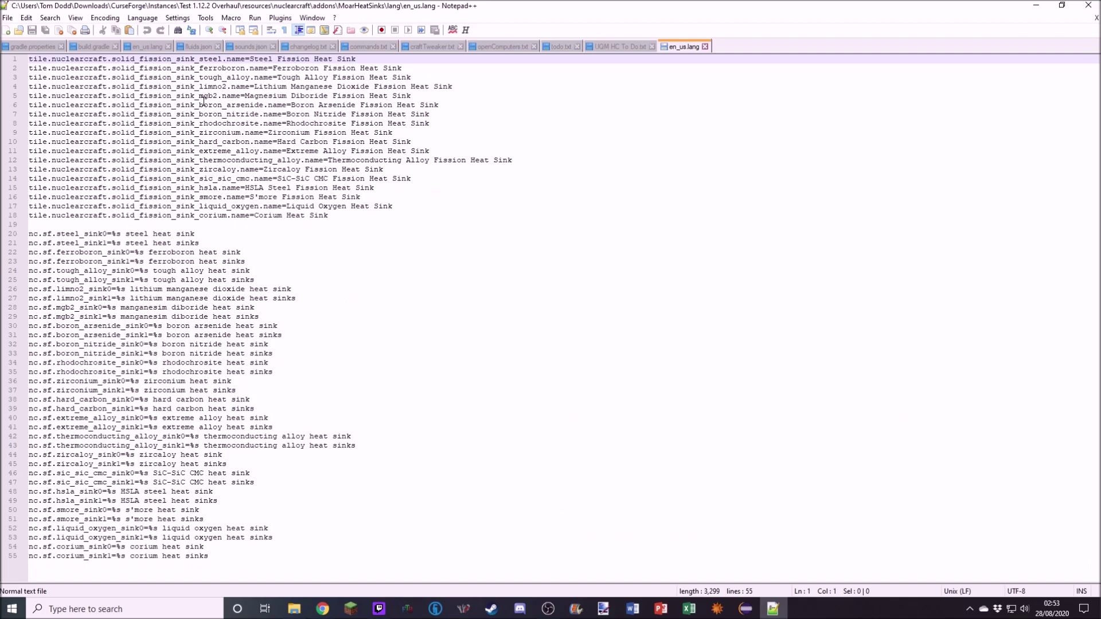
Close the heat sink language file and open the combined en_us.lang from the resources/nuclearcraft/lang folder in File Explorer
click(705, 47)
mouse_move(294, 609)
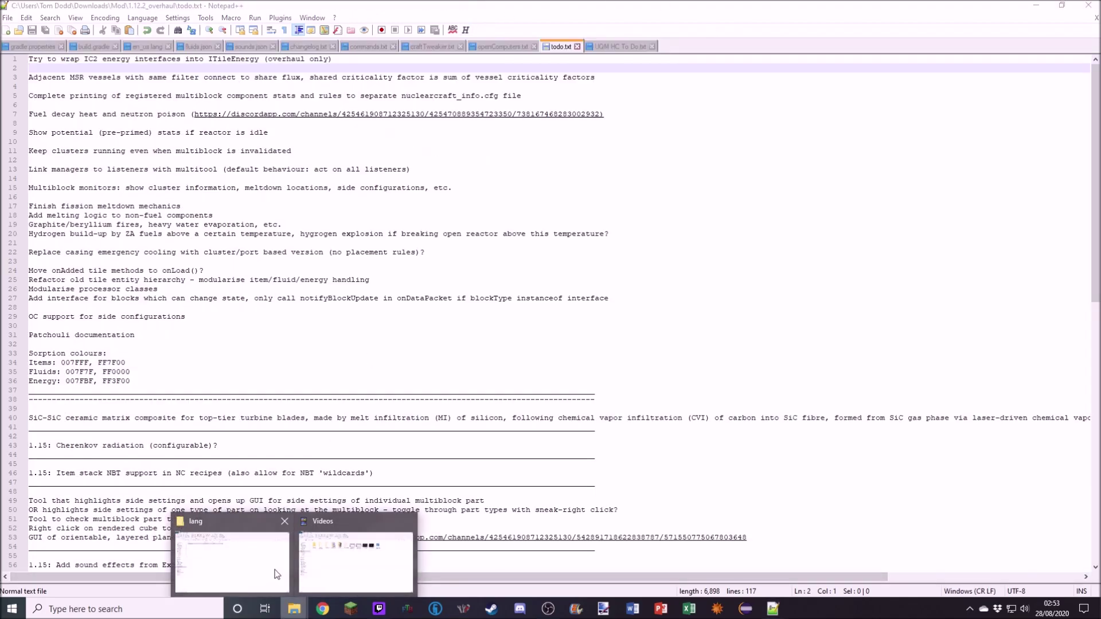
click(276, 573)
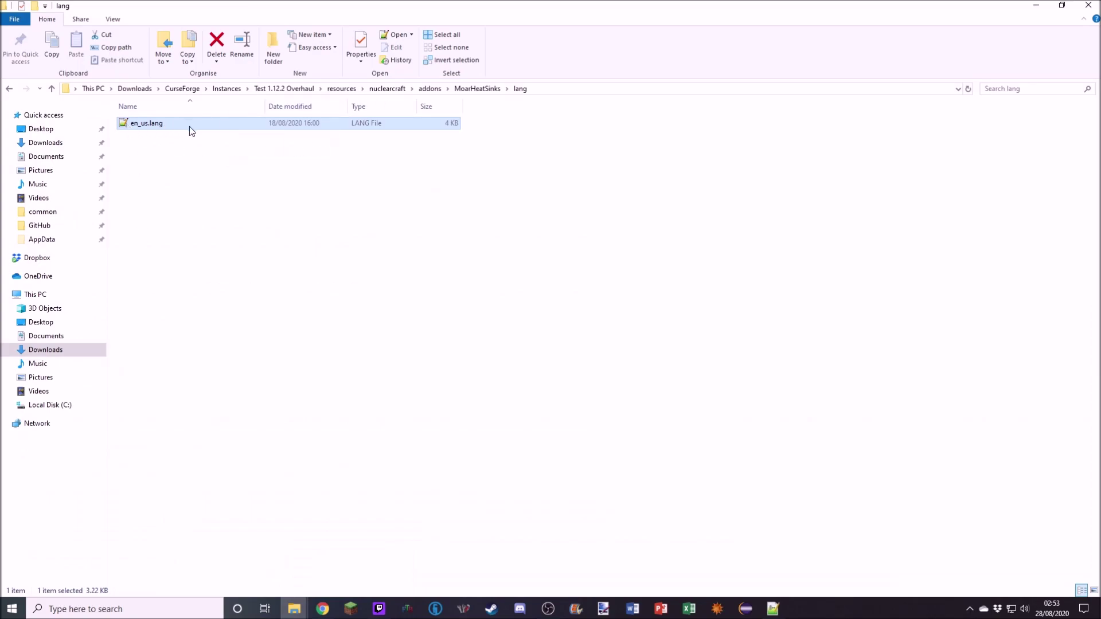
click(379, 90)
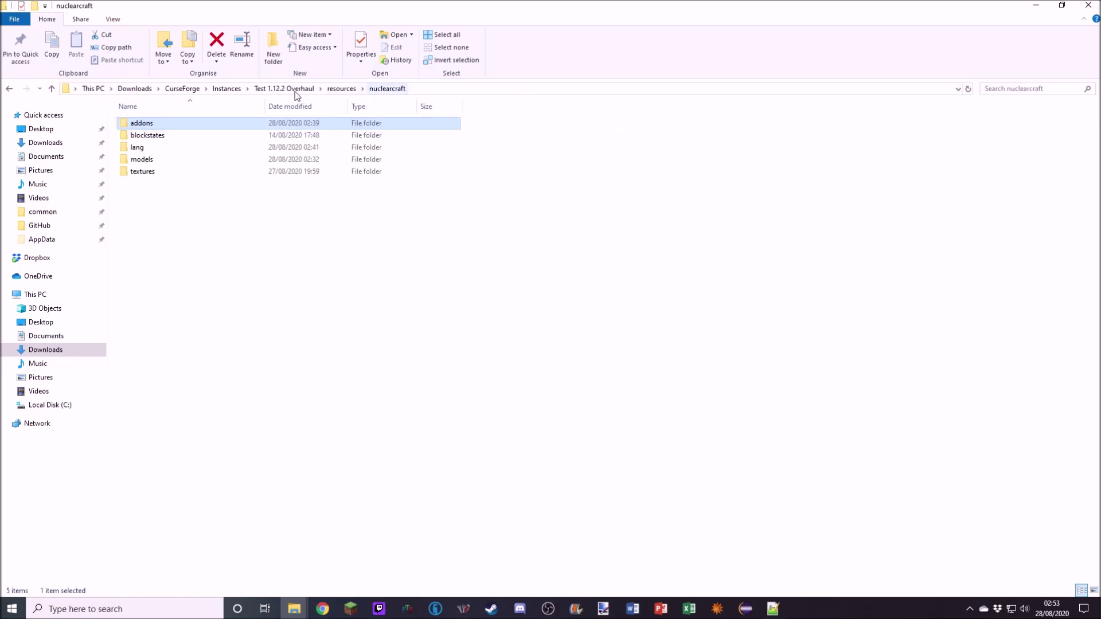
double_click(153, 146)
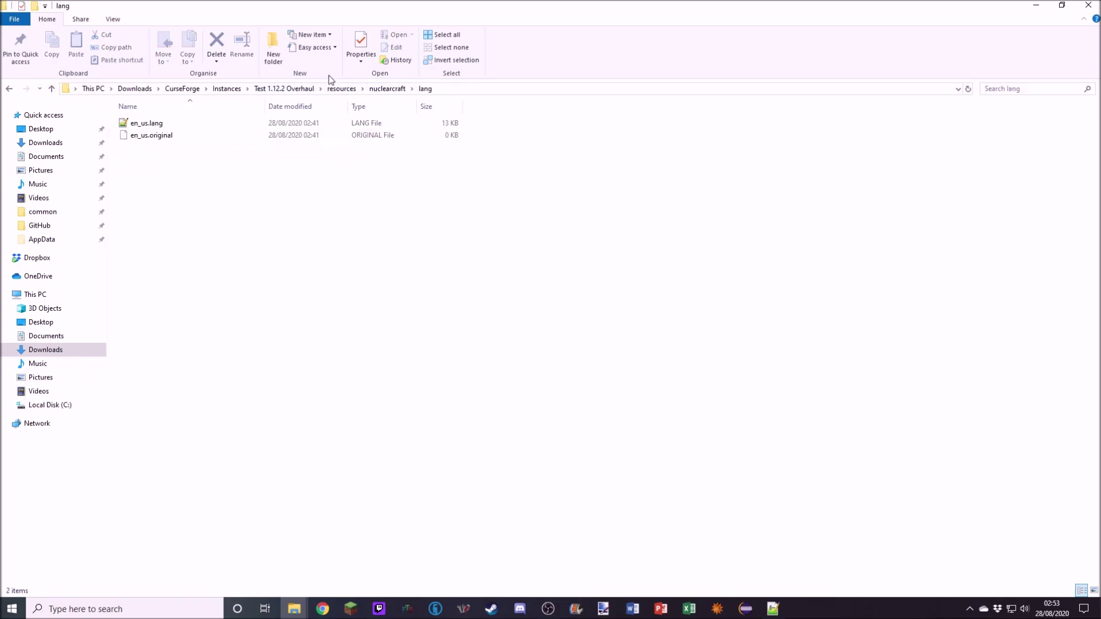
double_click(148, 124)
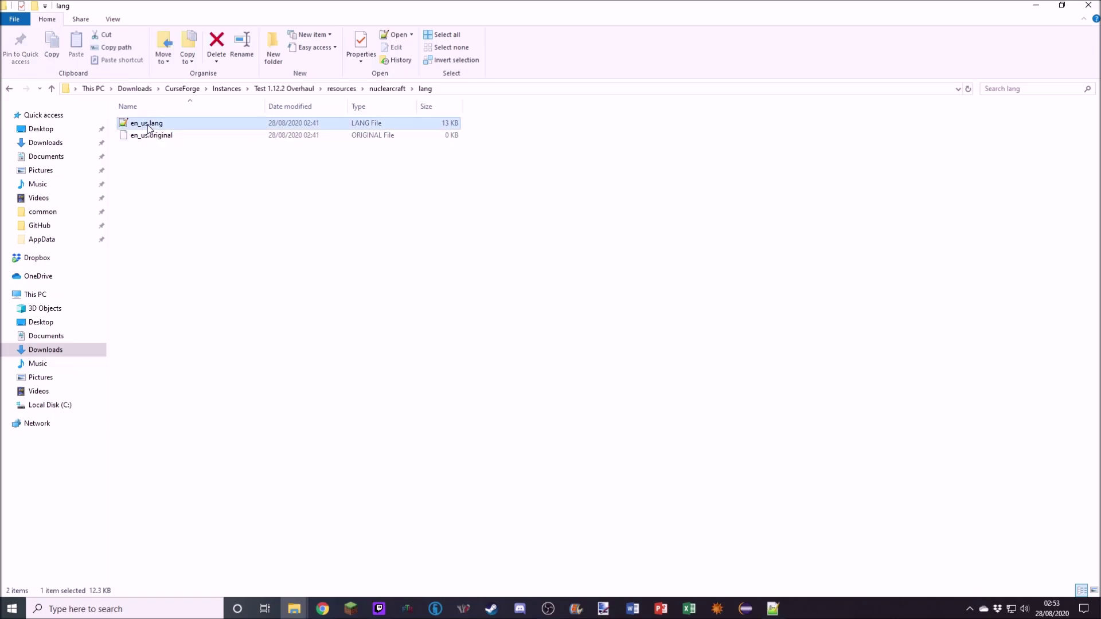
Examine the MoarFuels and MoarHeatSinks sections of the combined en_us.lang, highlighting the entries from the first header to the file's end
click(85, 77)
scroll(88, 145, down, 5)
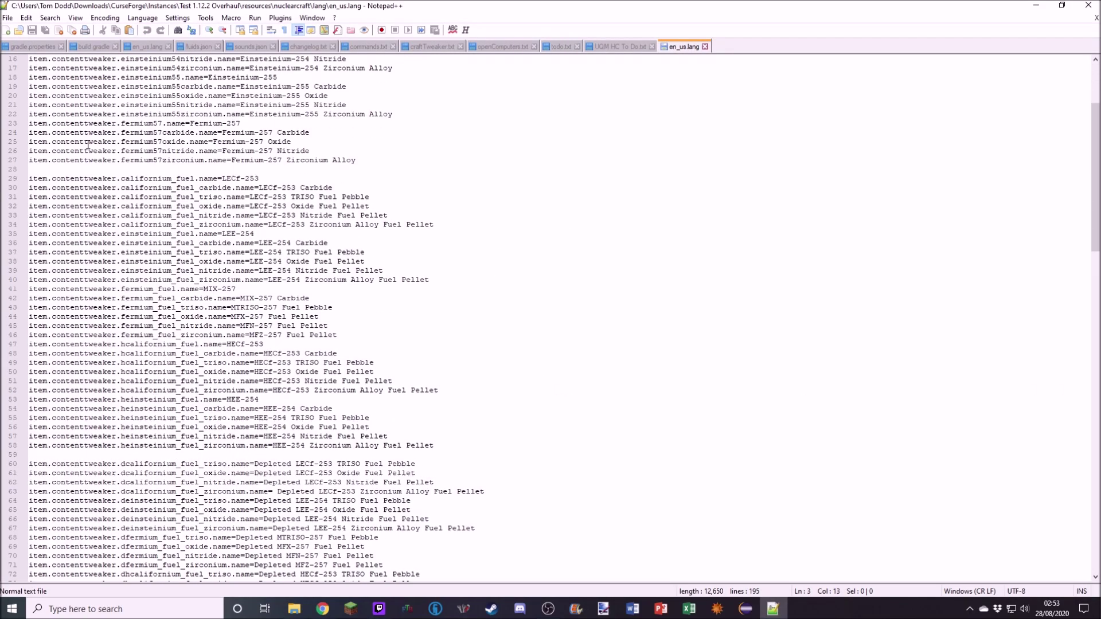
scroll(48, 59, up, 5)
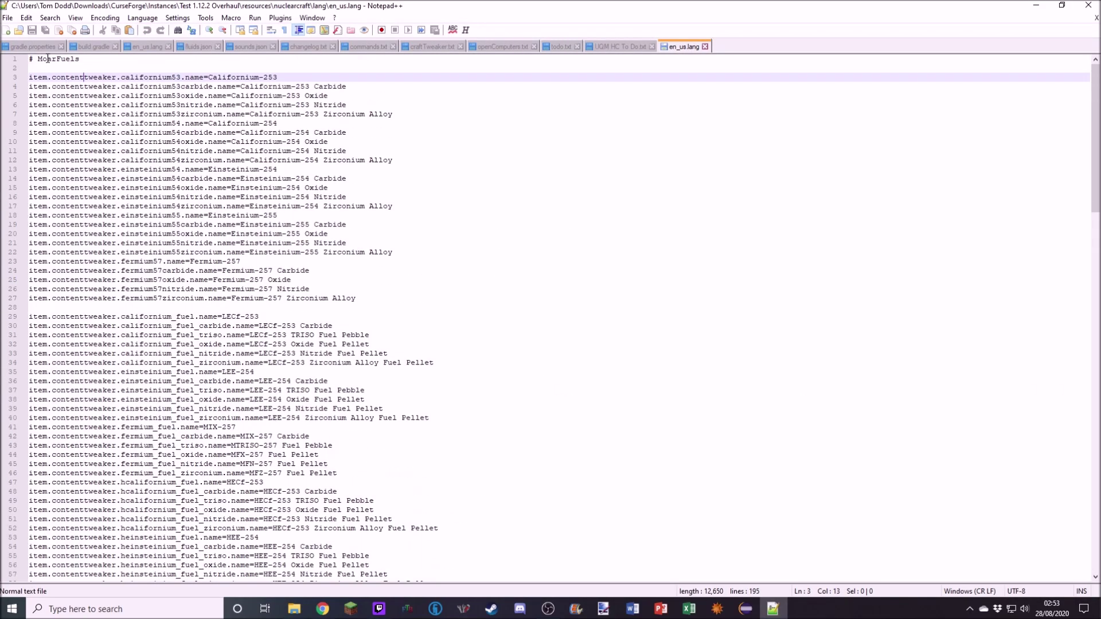
drag(29, 59, 309, 616)
click(79, 270)
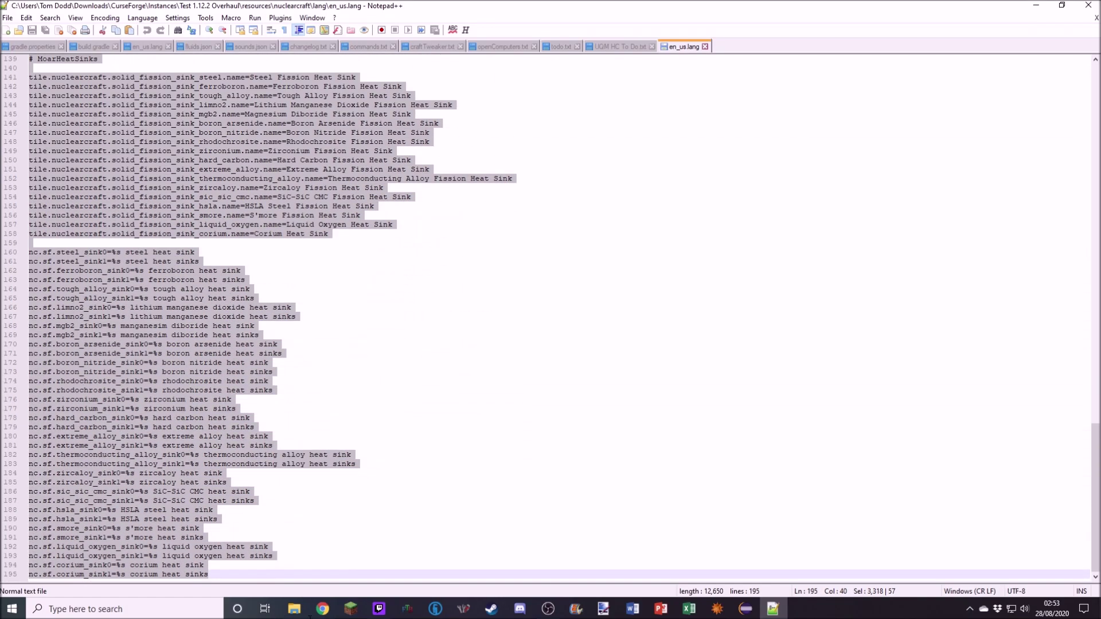
scroll(223, 446, up, 7)
click(117, 257)
scroll(119, 269, up, 20)
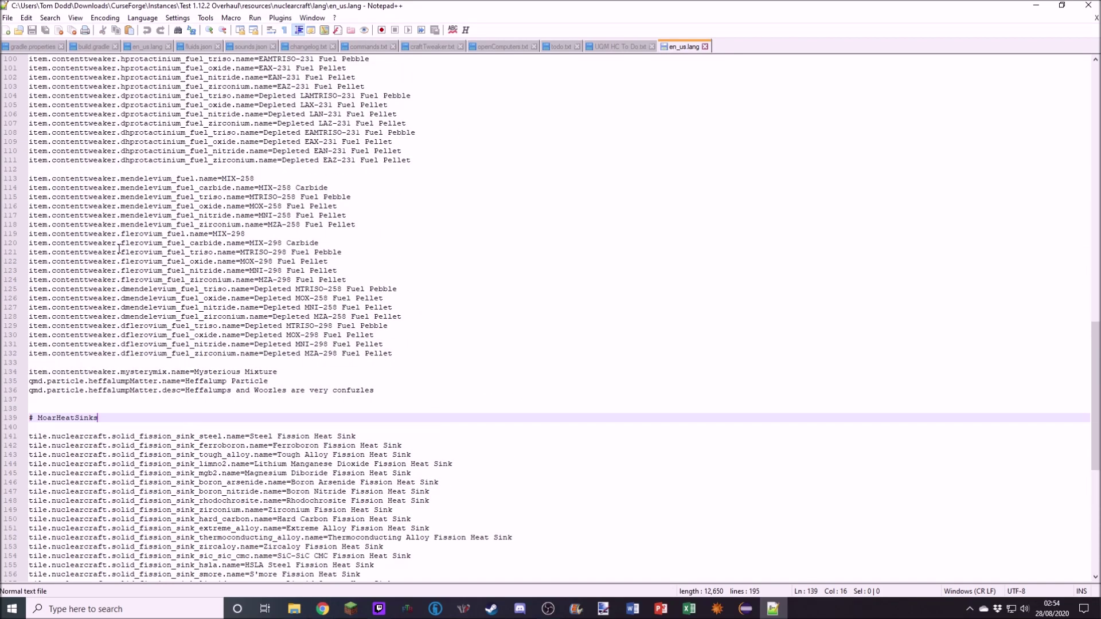
scroll(119, 282, down, 5)
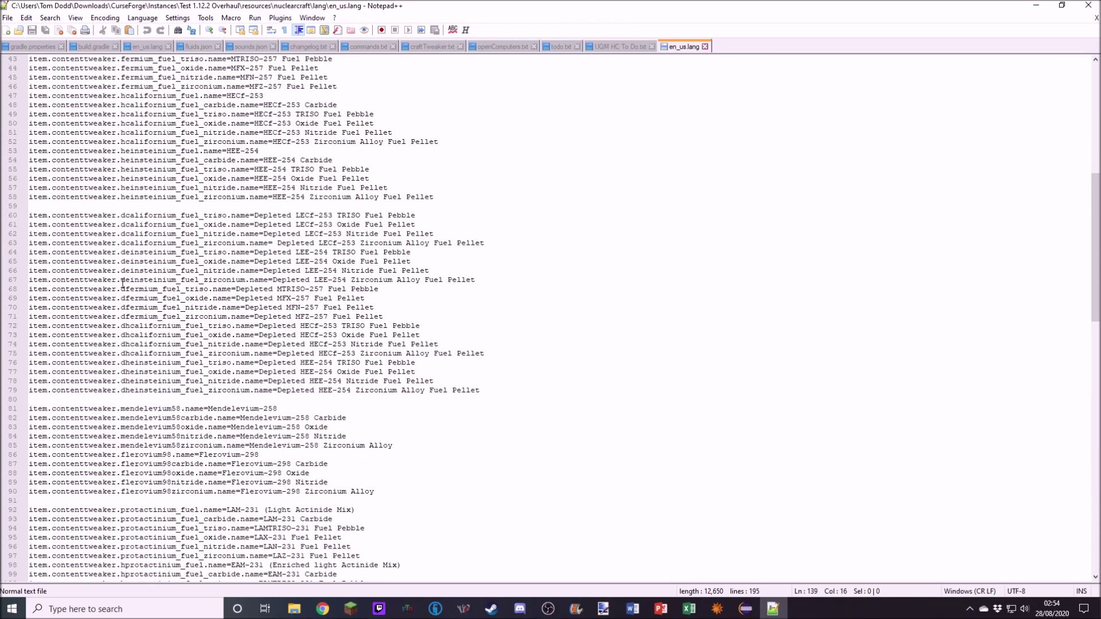
Close the open file, switch to the scripts/nuclearcraft/MoarHeatSinks folder in File Explorer and go up to scripts/nuclearcraft
click(749, 46)
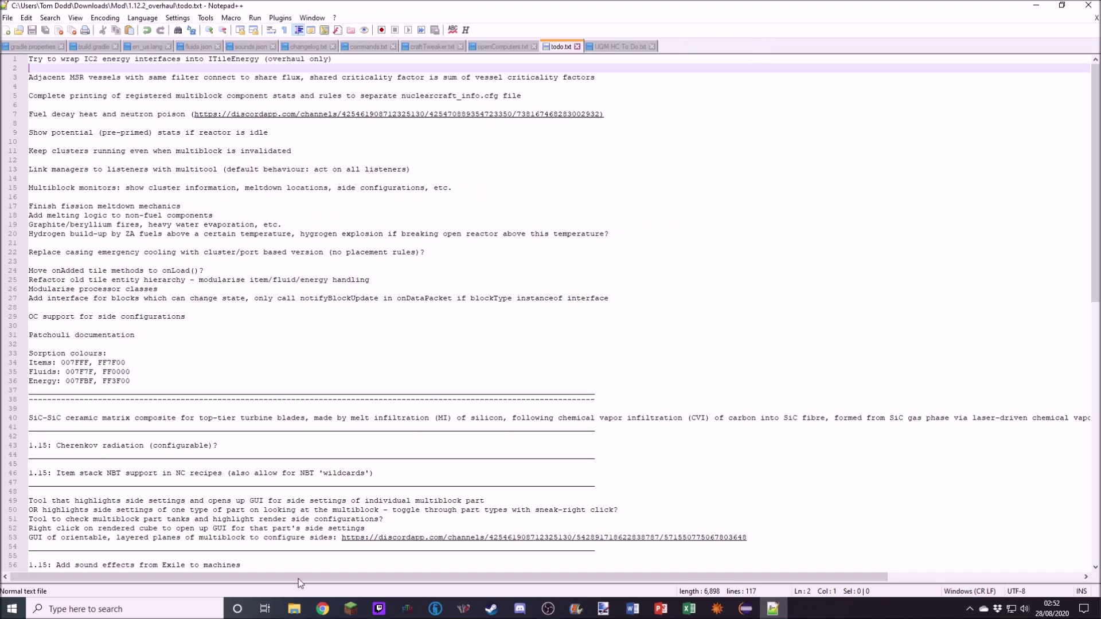
mouse_move(294, 609)
click(229, 553)
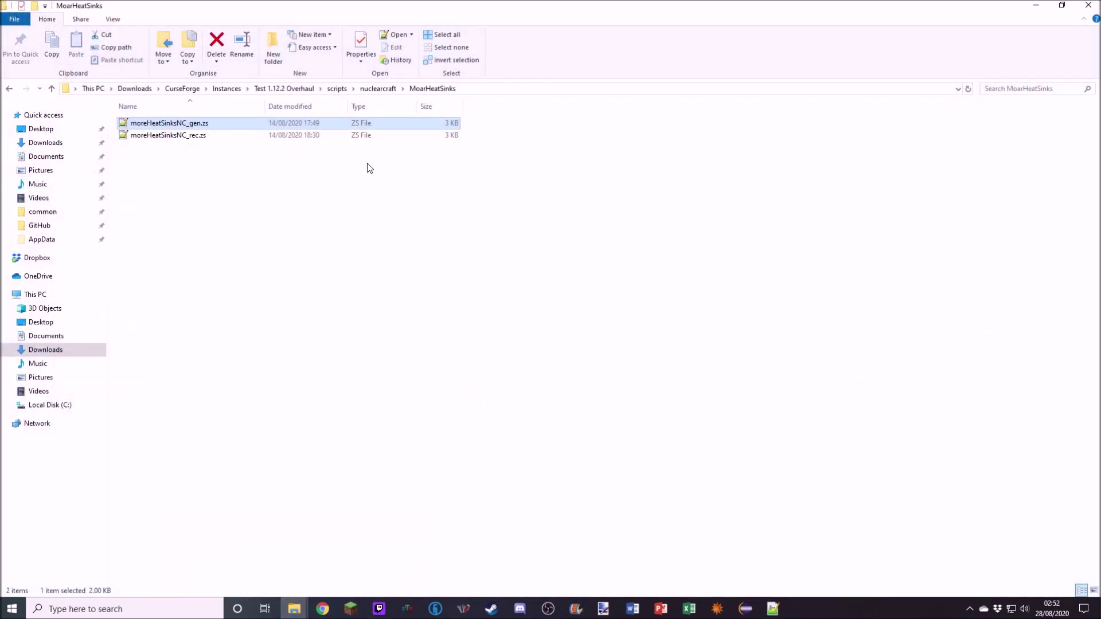
click(334, 184)
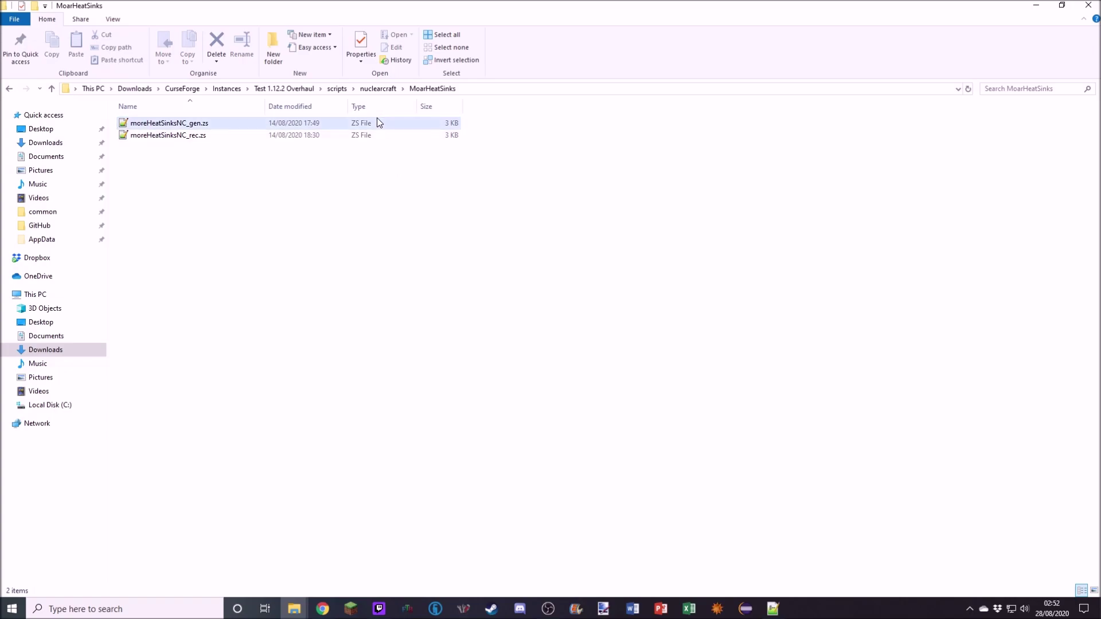
click(371, 89)
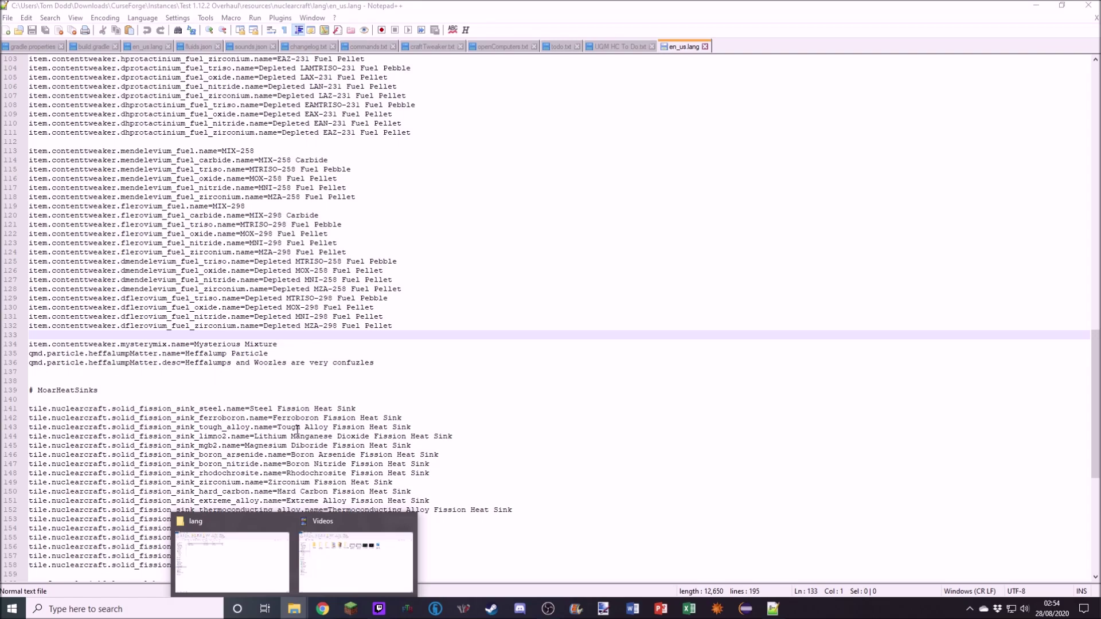
Examine the end of the MoarFuels fuel entries in the combined en_us.lang, at the dflerovium_fuel_zirconium line
click(312, 328)
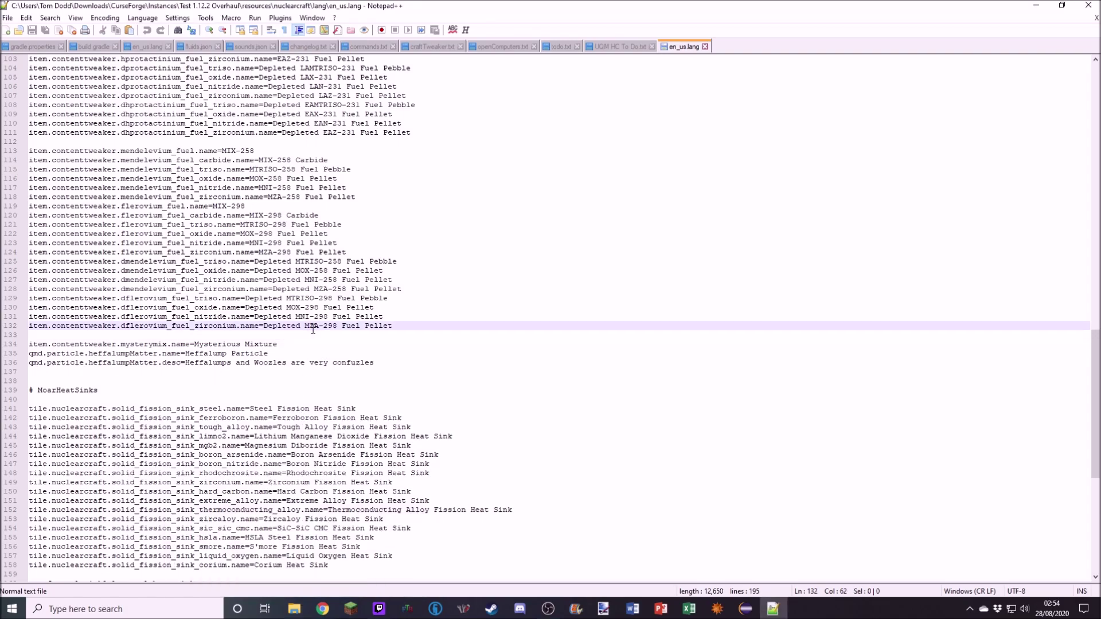